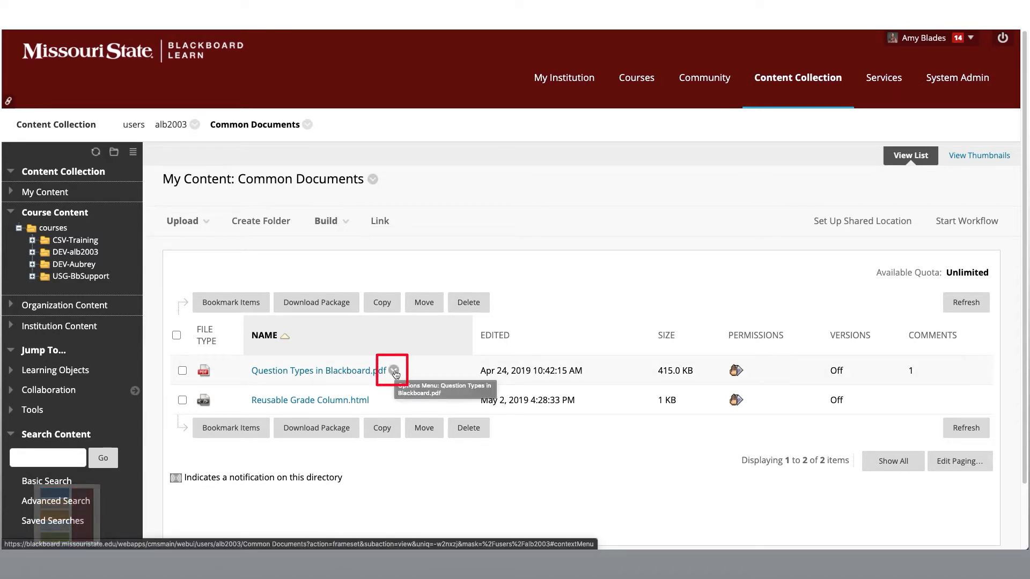
Step: Open the permissions of Question Types in Blackboard.pdf and look through the options for sharing by place and by role
click(394, 372)
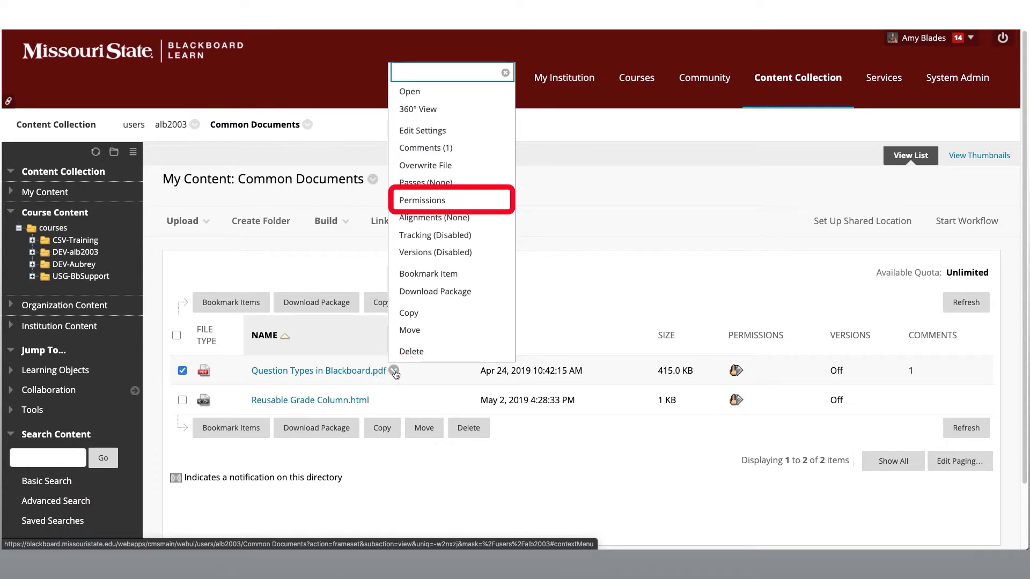
click(464, 206)
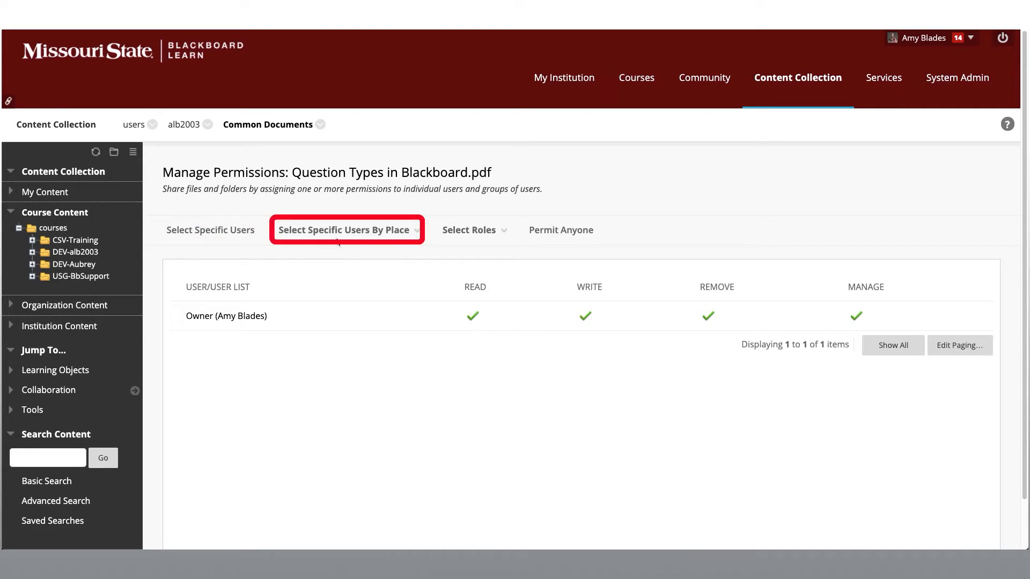
click(415, 233)
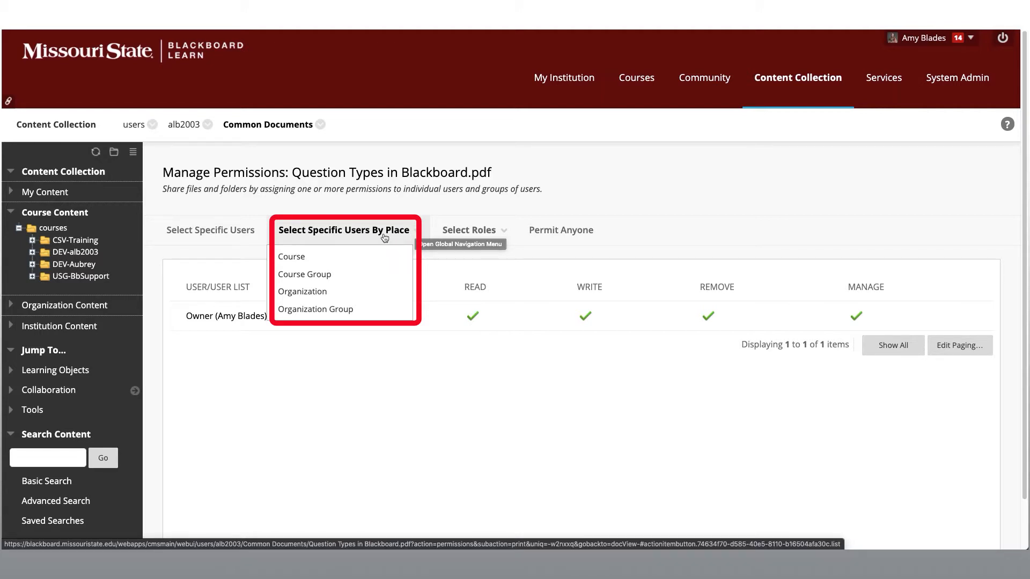
click(485, 233)
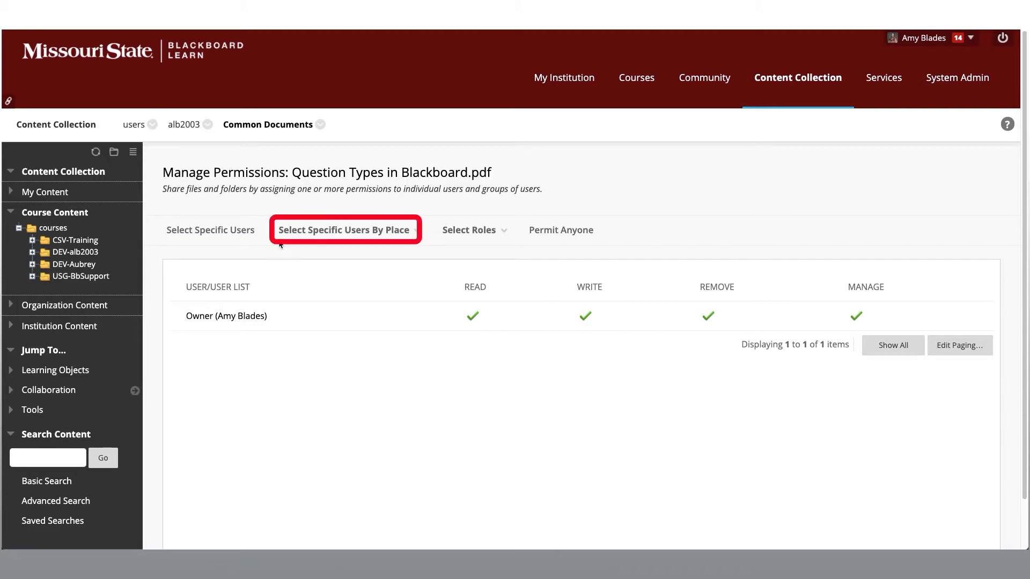
Step: Grant a specific user Read permission on Question Types in Blackboard.pdf by entering their username and submitting
click(221, 231)
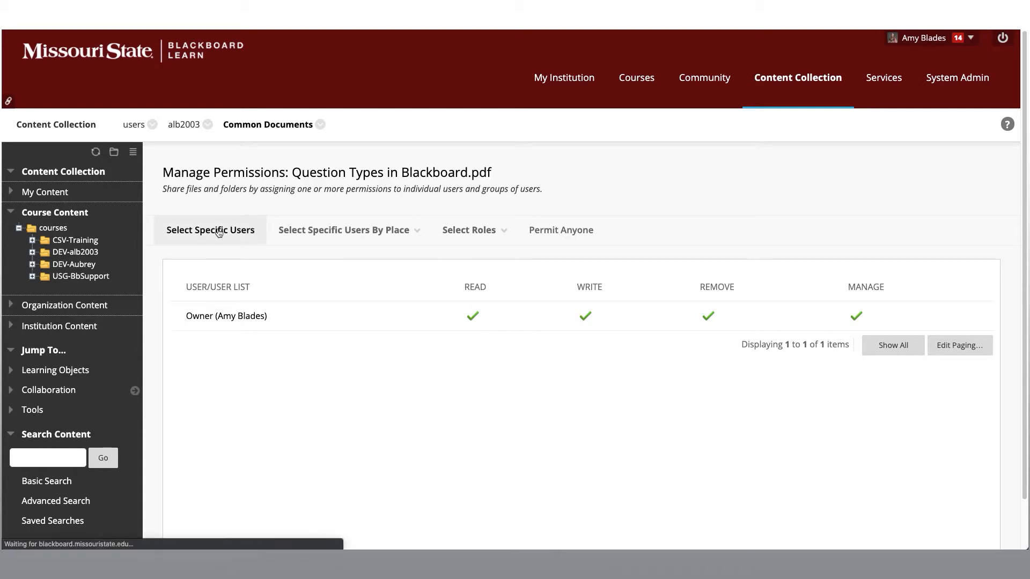
click(356, 327)
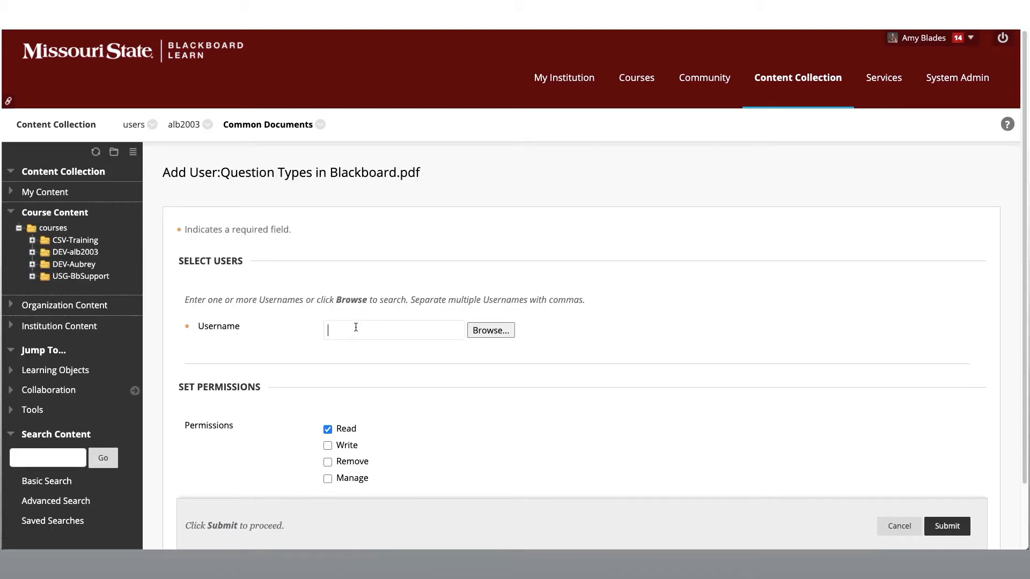
text(louis)
scroll(432, 362, down, 1)
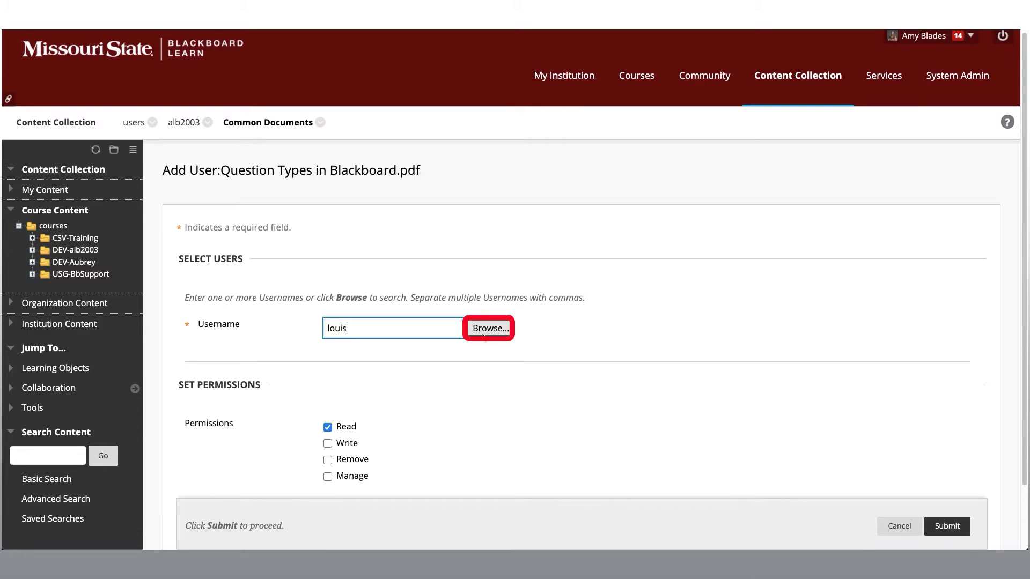
scroll(428, 370, down, 3)
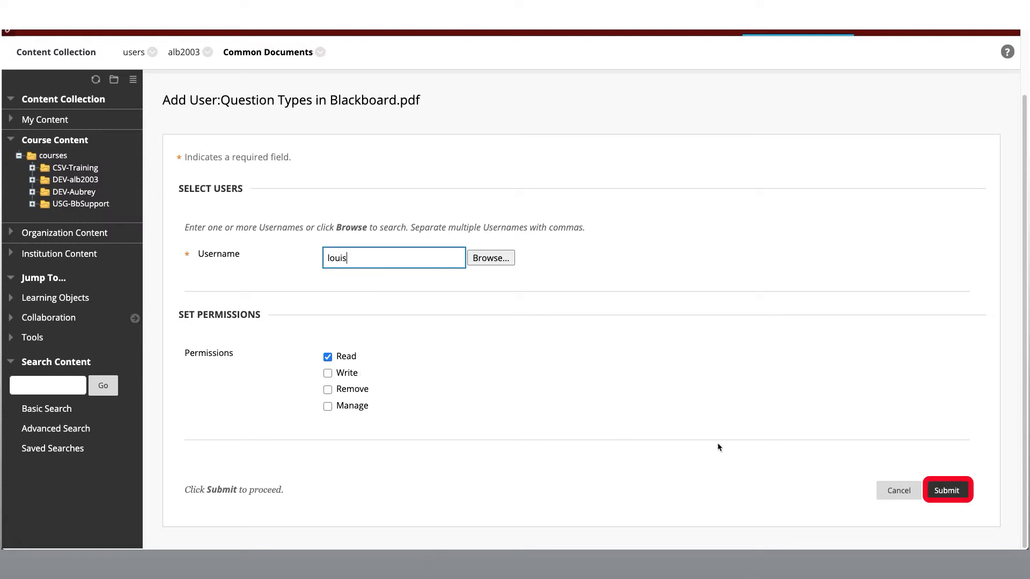
click(949, 494)
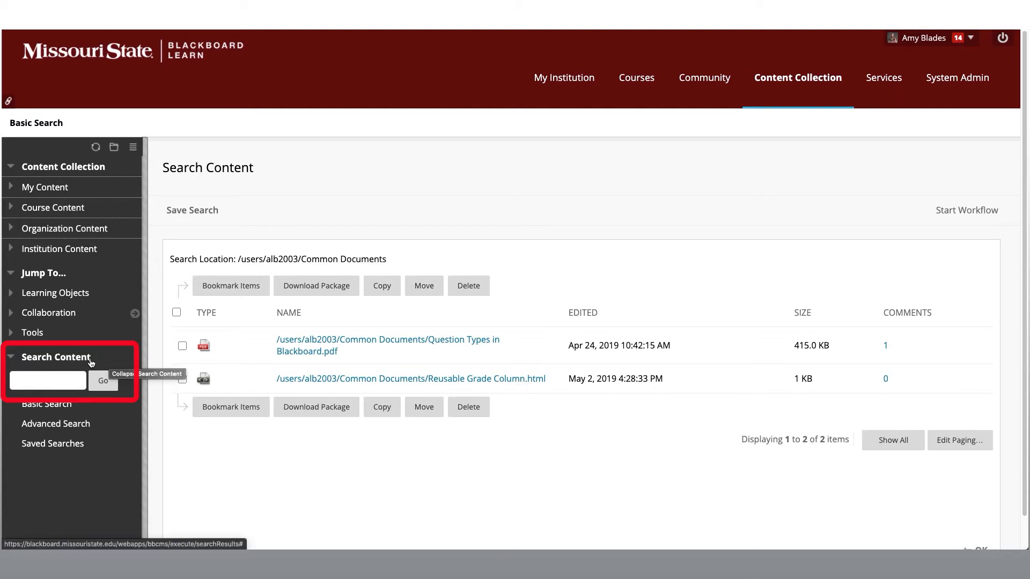
Step: Search the Content Collection for "grade"
click(65, 379)
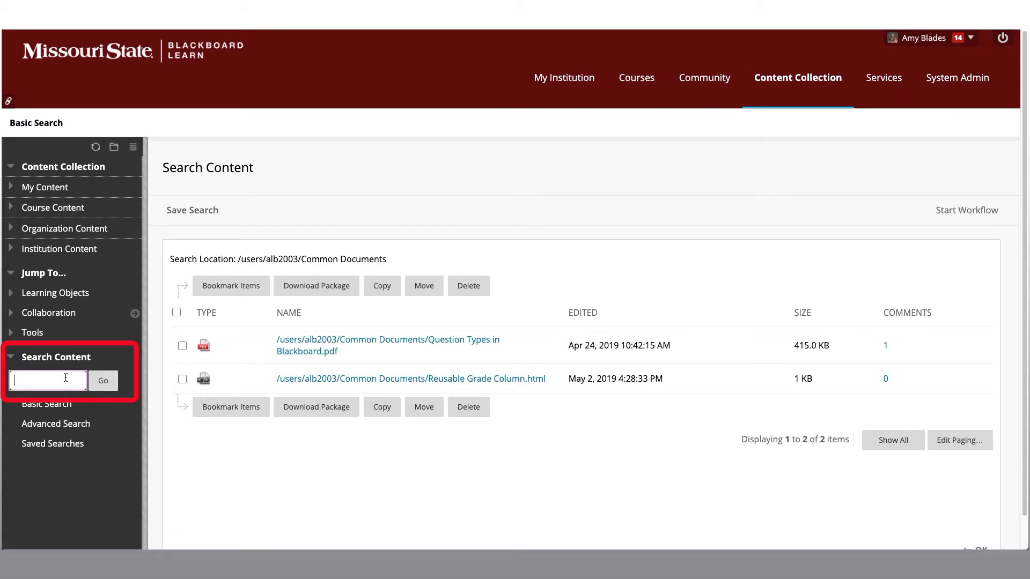
text(grade)
click(102, 382)
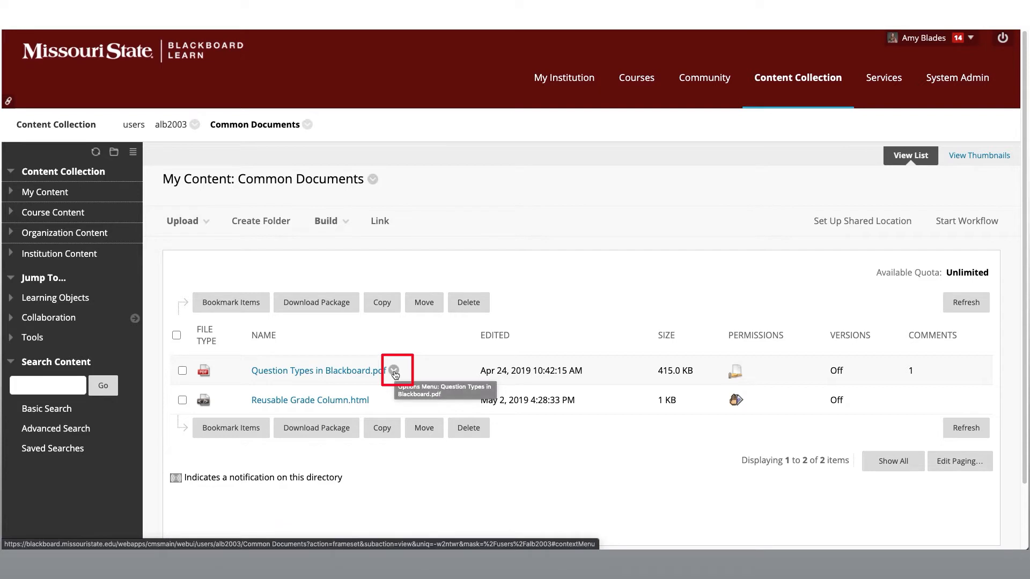
Step: Open the 360° View of Question Types in Blackboard.pdf and examine its properties, comments, versions, permissions, passes and links
click(394, 371)
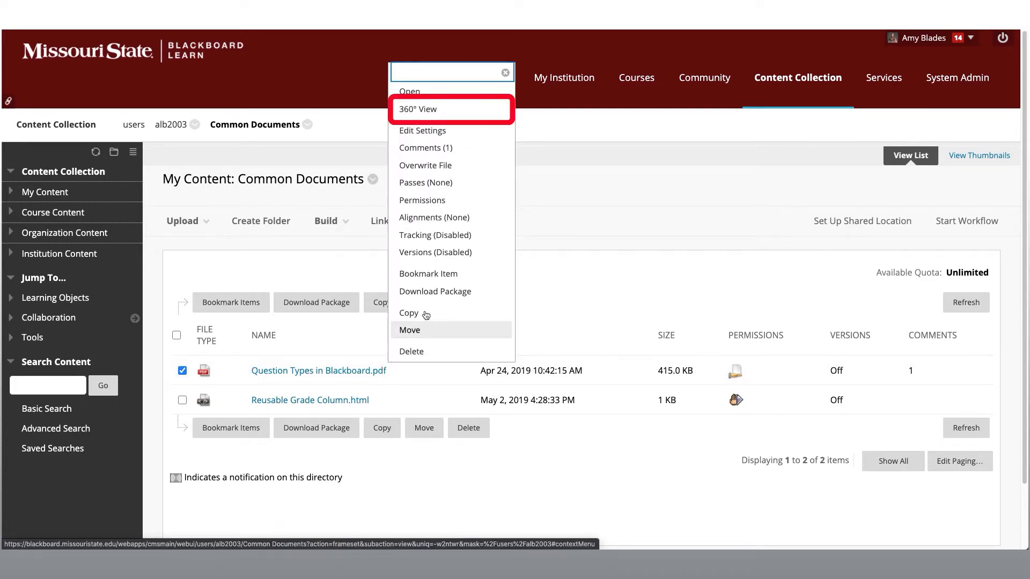
click(473, 111)
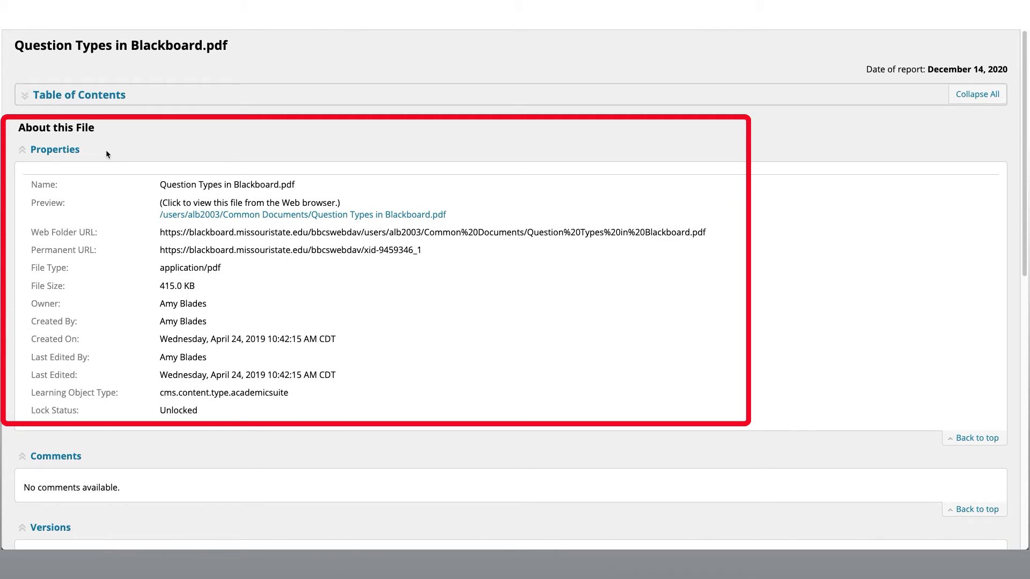
scroll(121, 353, down, 4)
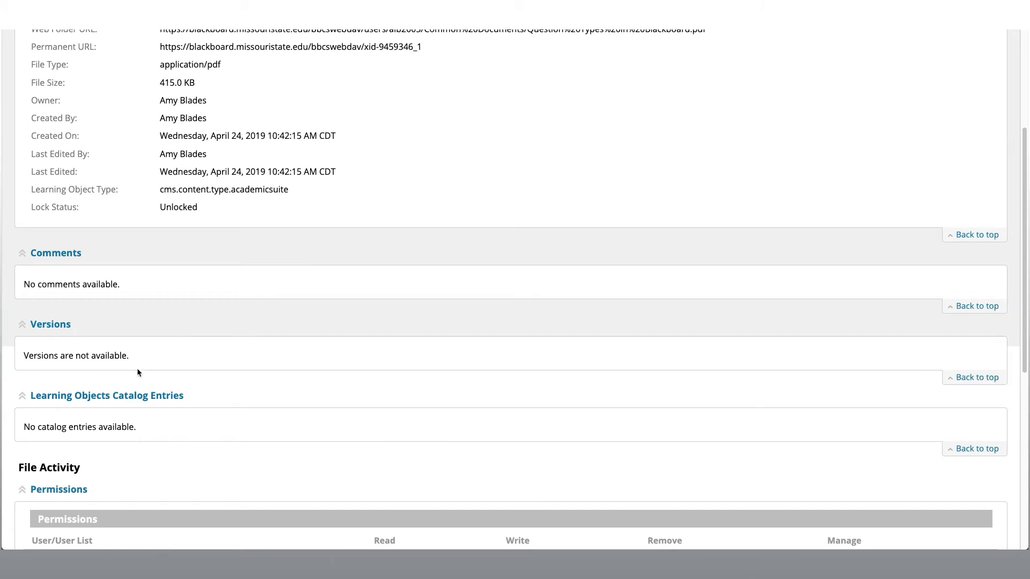
scroll(168, 424, down, 4)
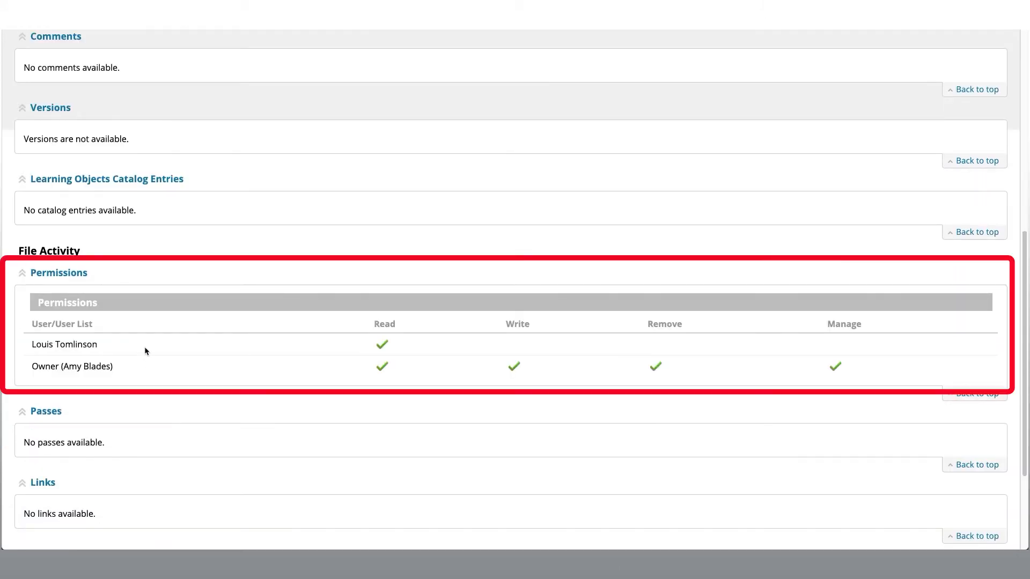
scroll(144, 346, down, 3)
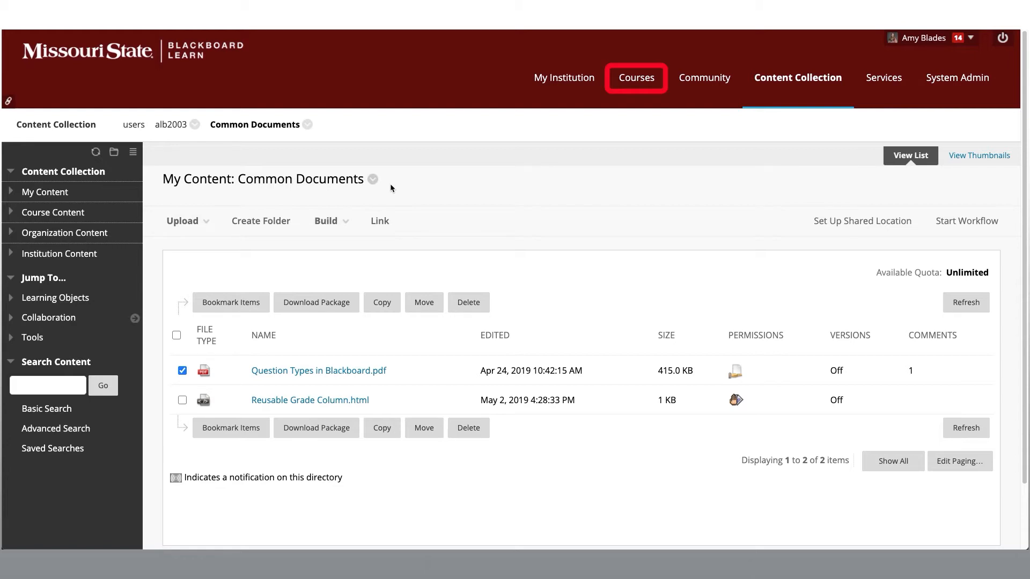
Step: Go to the Content area of the CSV-Training: Blackboard Training Course
click(648, 85)
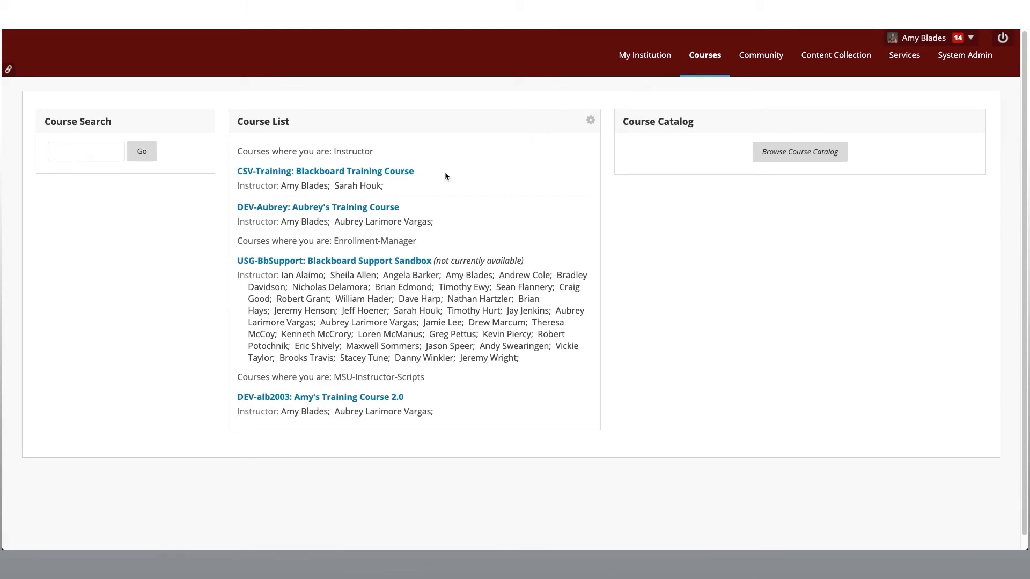
click(406, 175)
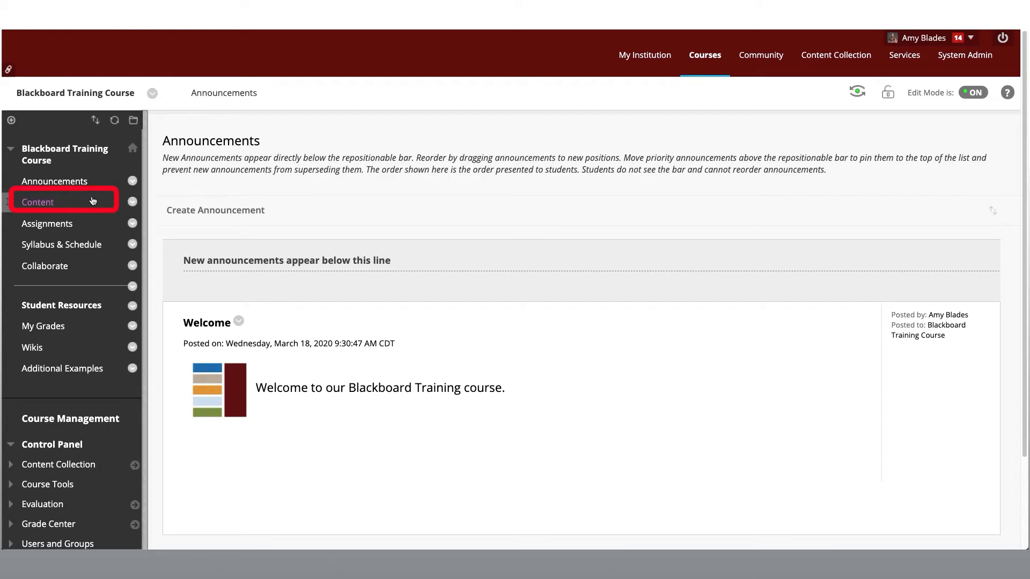
click(73, 206)
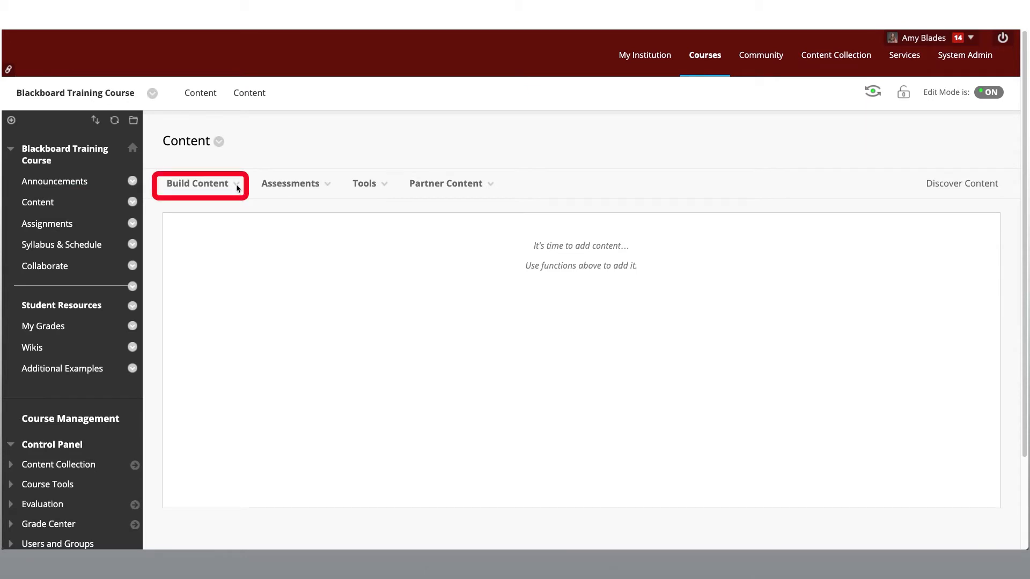
Step: Start a new item in the course's Content area and name it "Content Item"
click(238, 186)
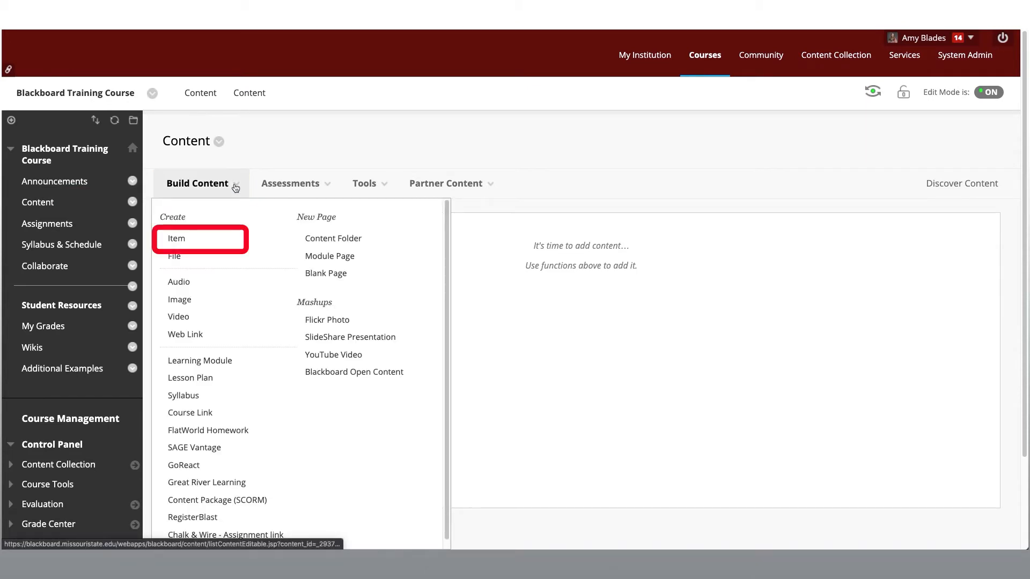
click(209, 239)
text(Con)
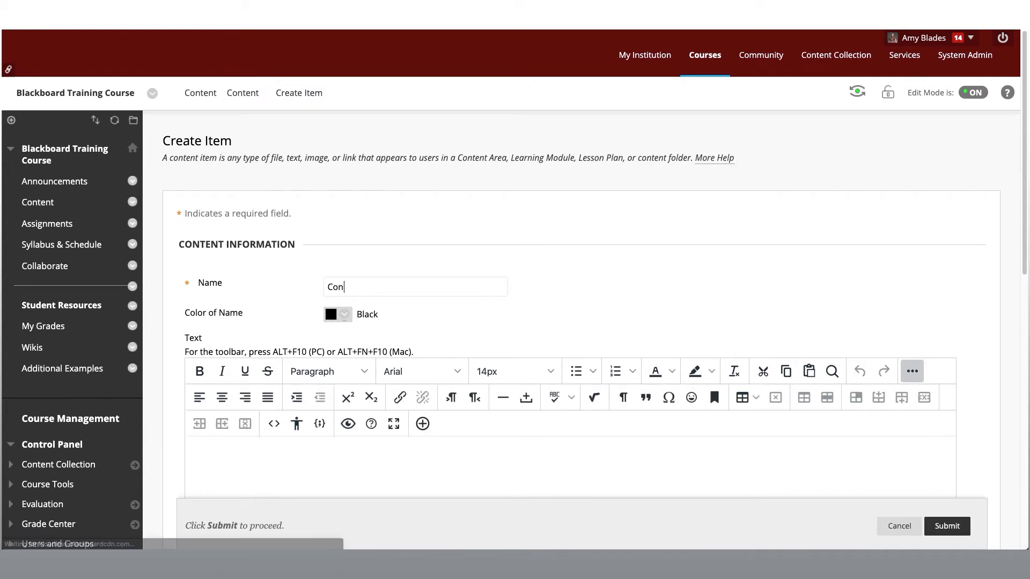
text(tent Item)
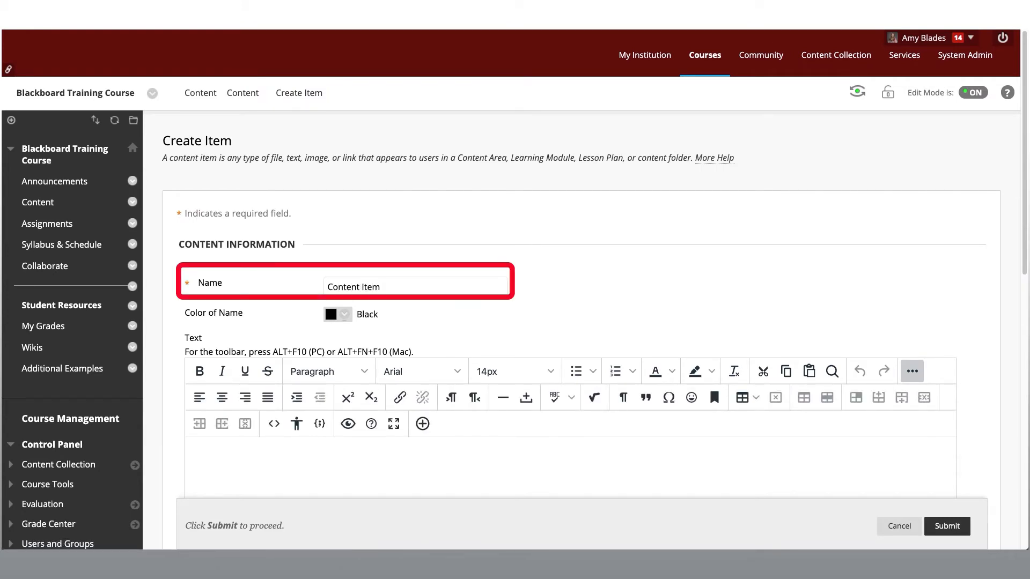
scroll(382, 457, down, 2)
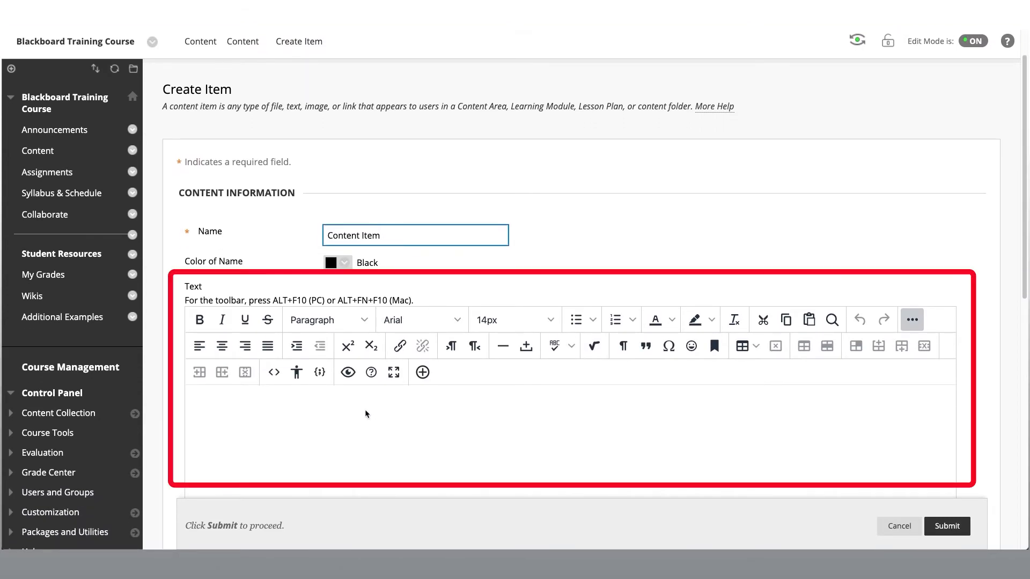
click(365, 413)
Step: Attach Question Types in Blackboard.pdf to the item from the Common Documents folder in My Content of the Content Collection
scroll(365, 413, down, 5)
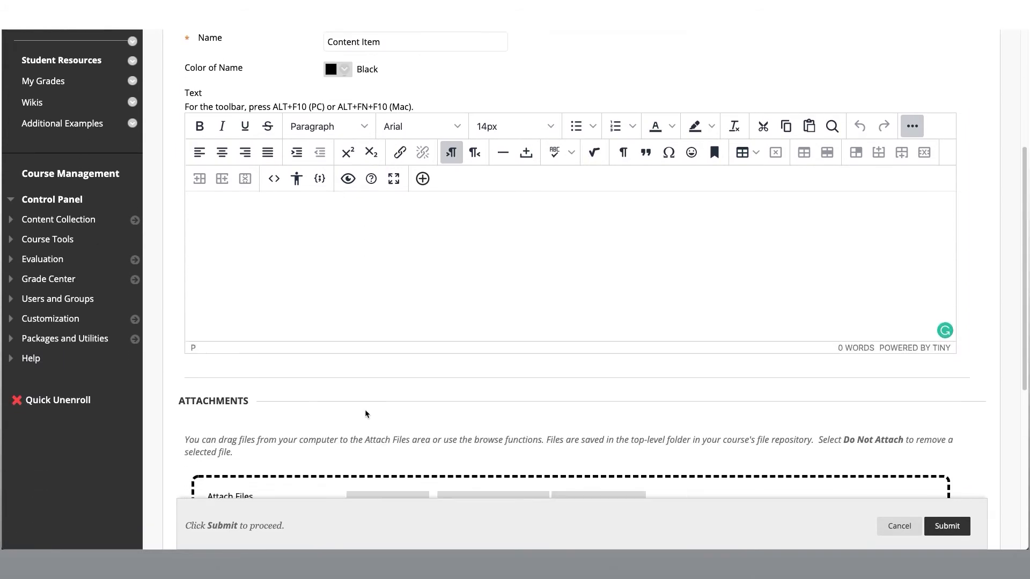
scroll(365, 414, down, 2)
click(478, 443)
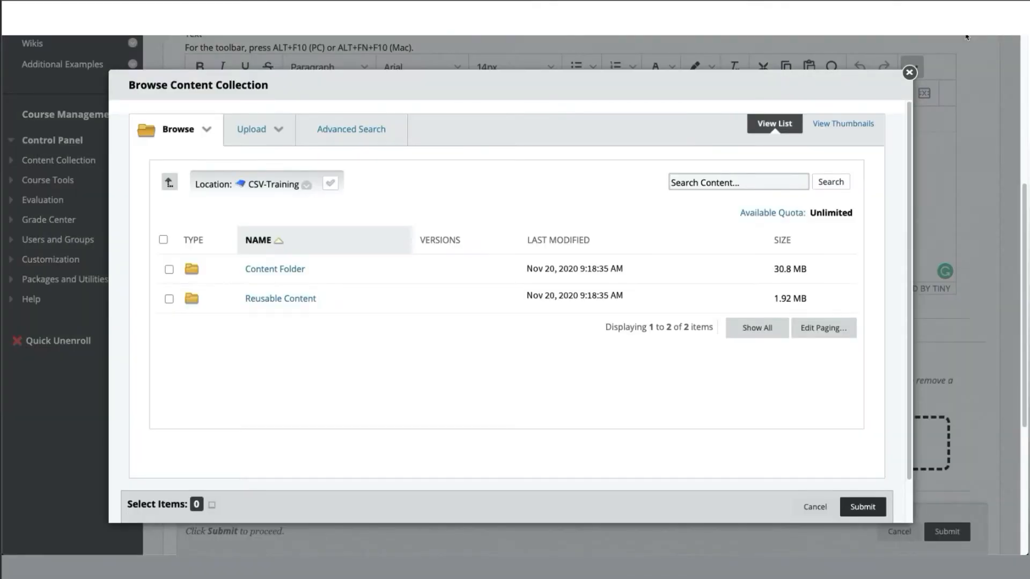
click(193, 129)
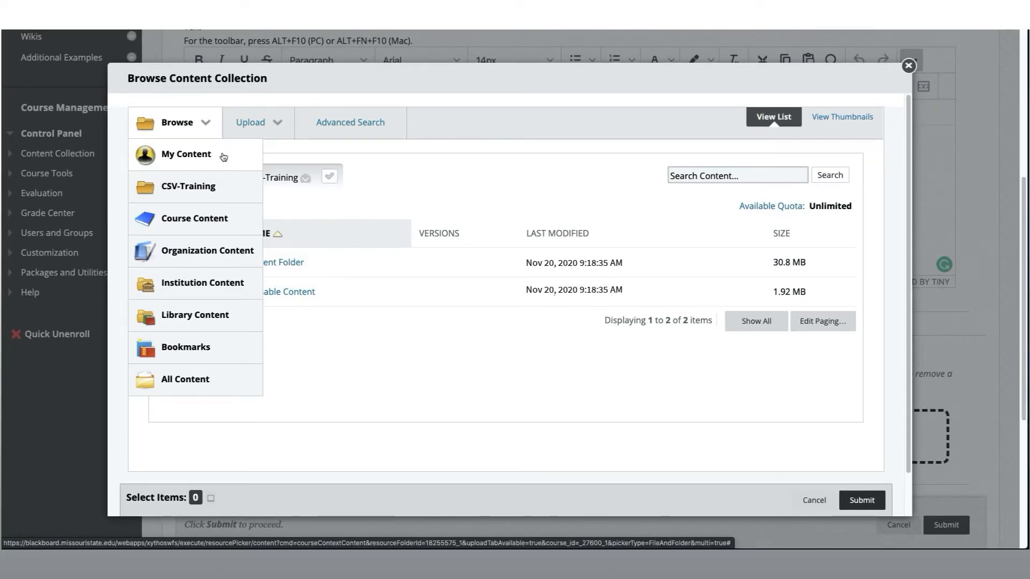
click(223, 157)
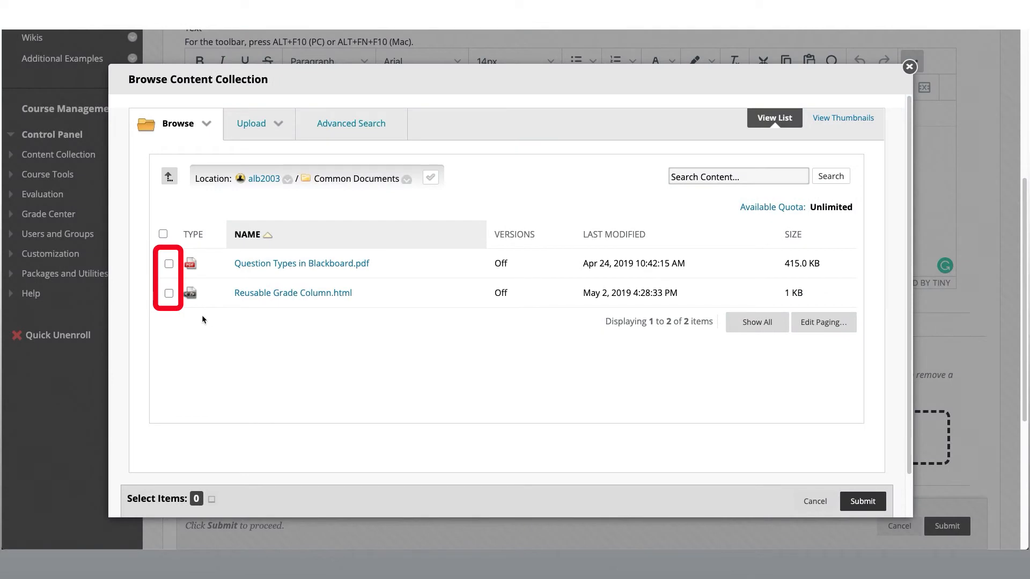
click(169, 265)
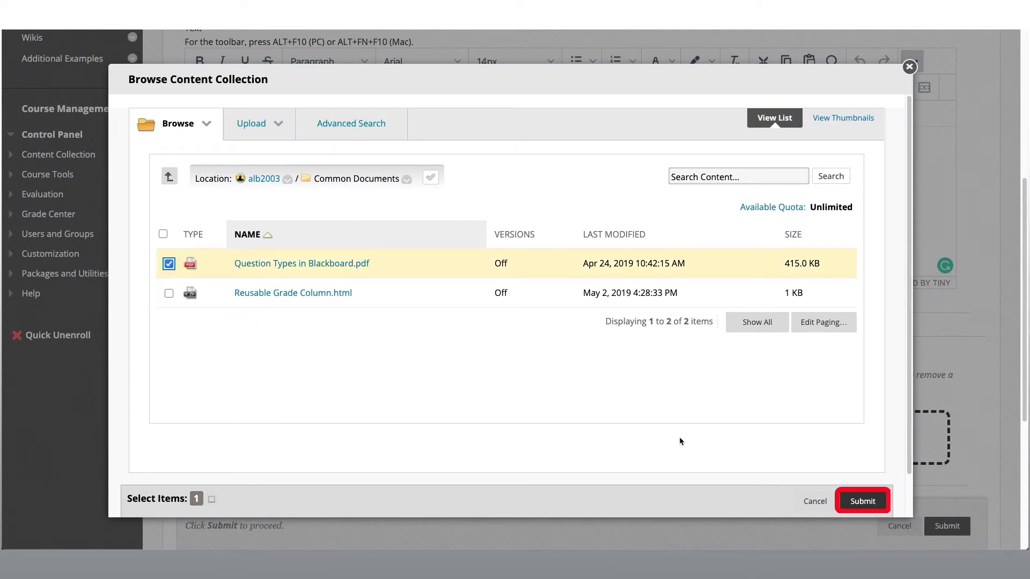
click(864, 505)
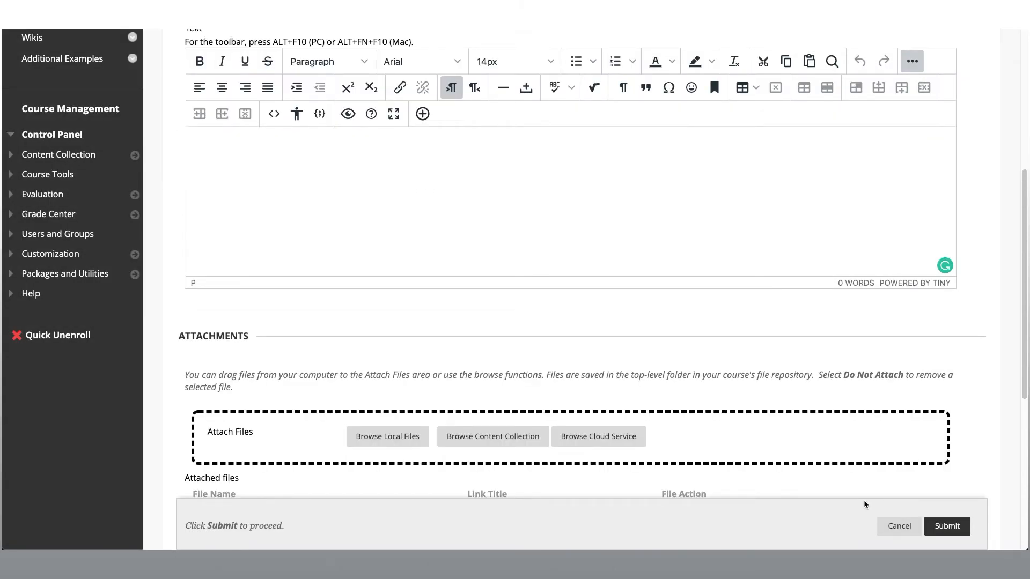
Step: Review the attached file and standard options of Content Item, then submit the item
scroll(862, 489, down, 5)
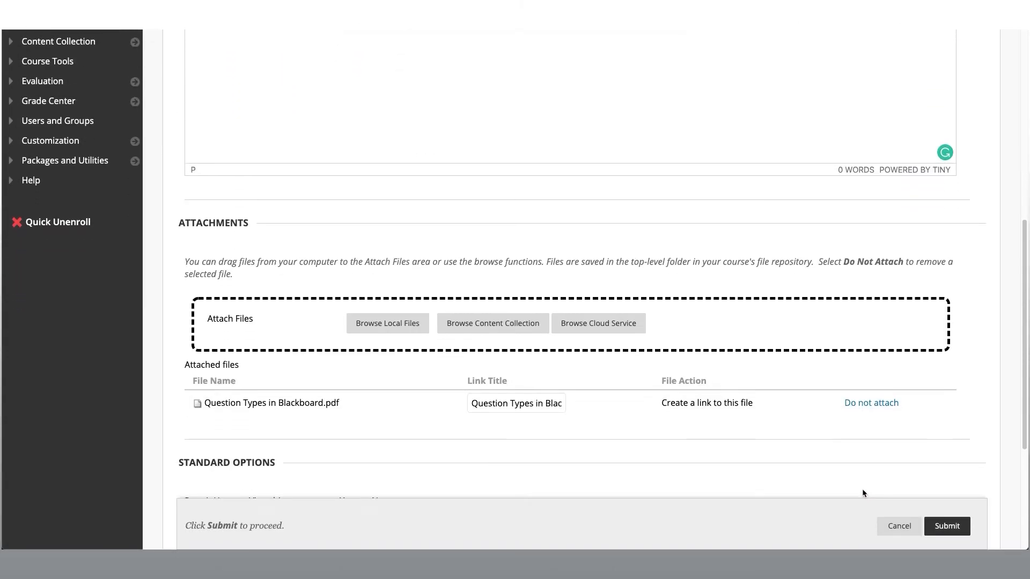
scroll(862, 493, down, 4)
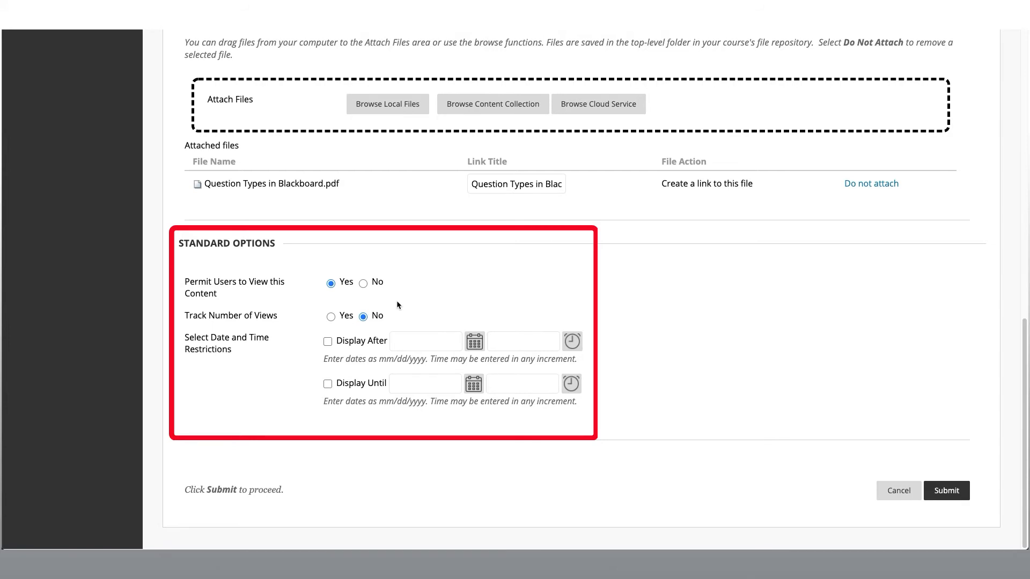
click(948, 492)
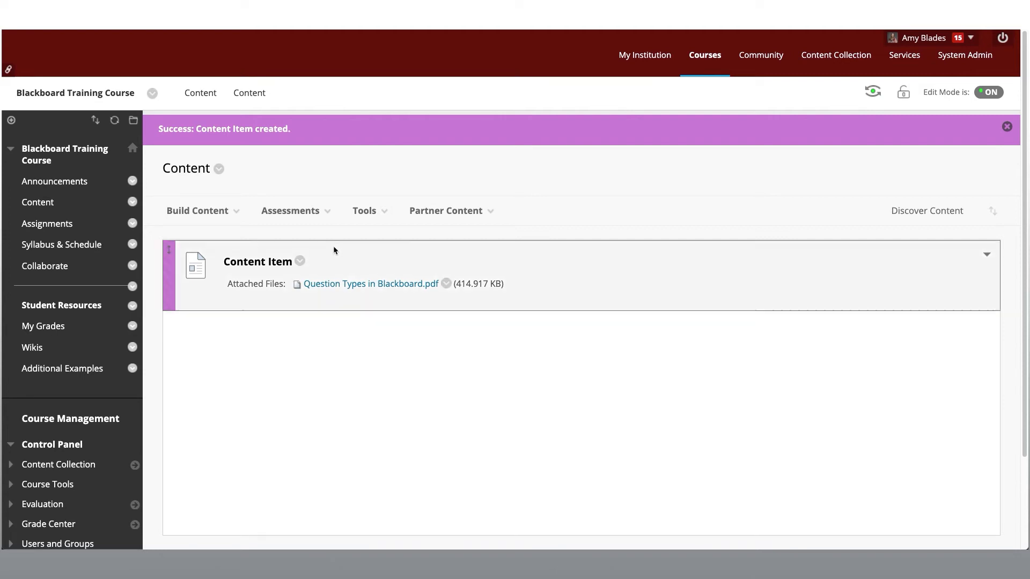
Step: Start another new item in the Content area and name it "Content Item 2"
click(237, 216)
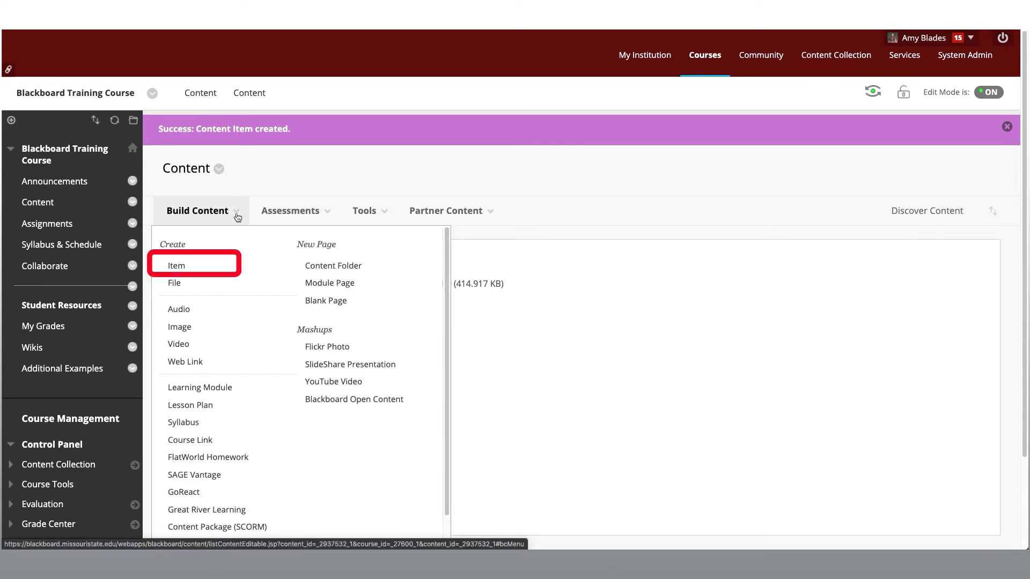
click(228, 267)
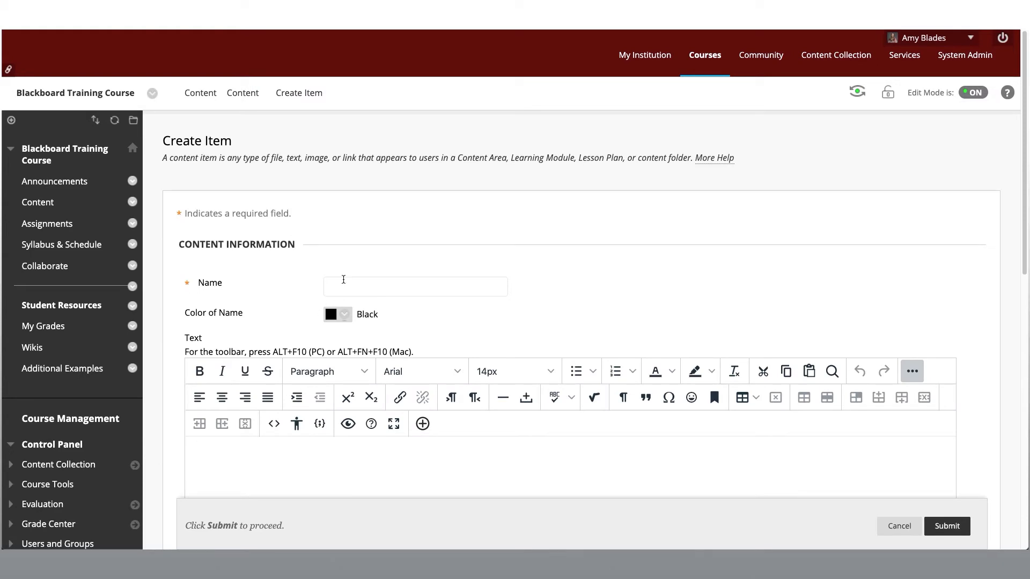
text(Content Item 2)
scroll(278, 340, down, 2)
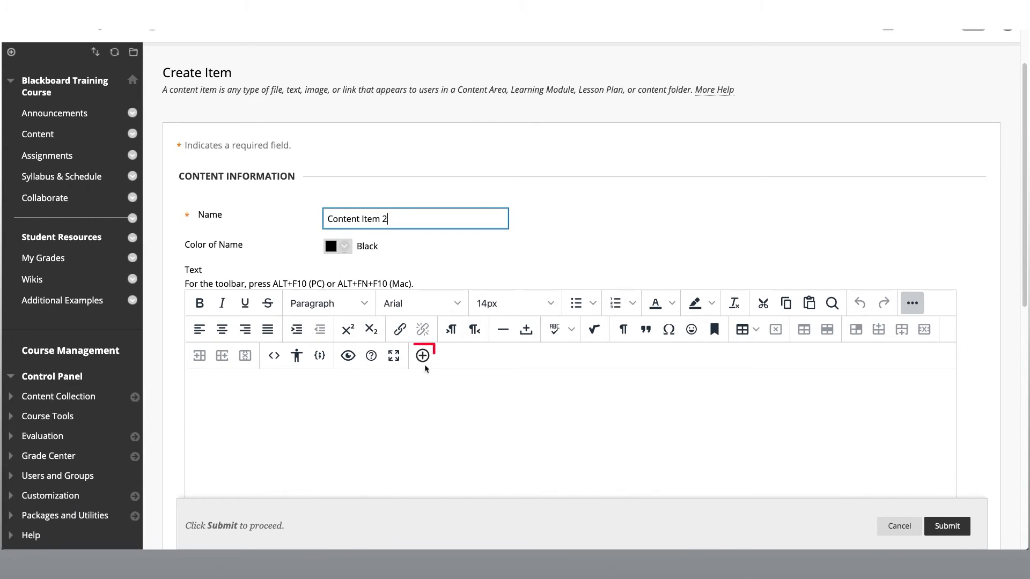
Step: Search the Content Collection for "checklist" and insert the Tools Checklist.docx modified Jul 20, 2020 into the item's text
click(423, 357)
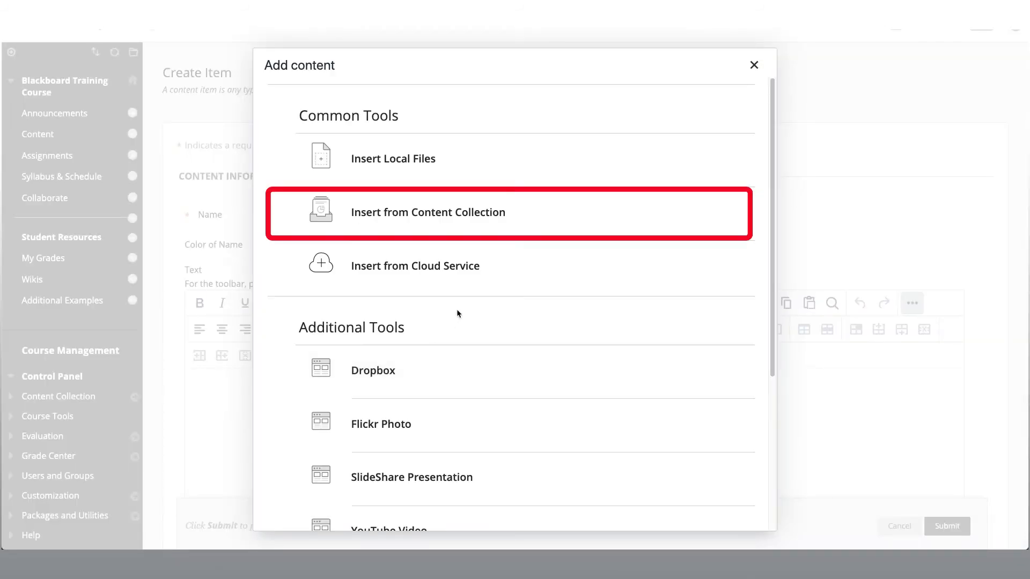
click(512, 221)
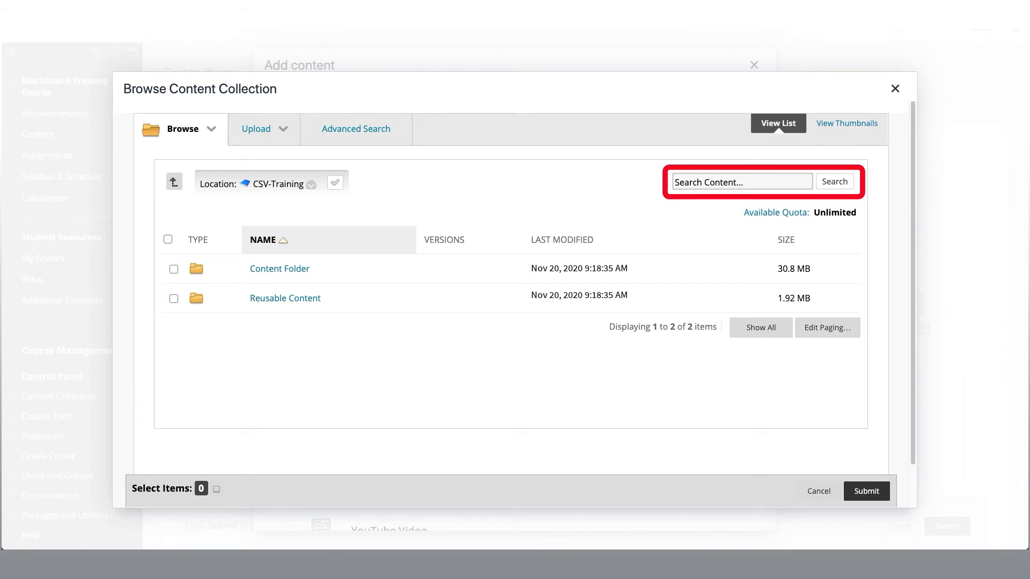
click(675, 183)
text(checklist)
click(834, 181)
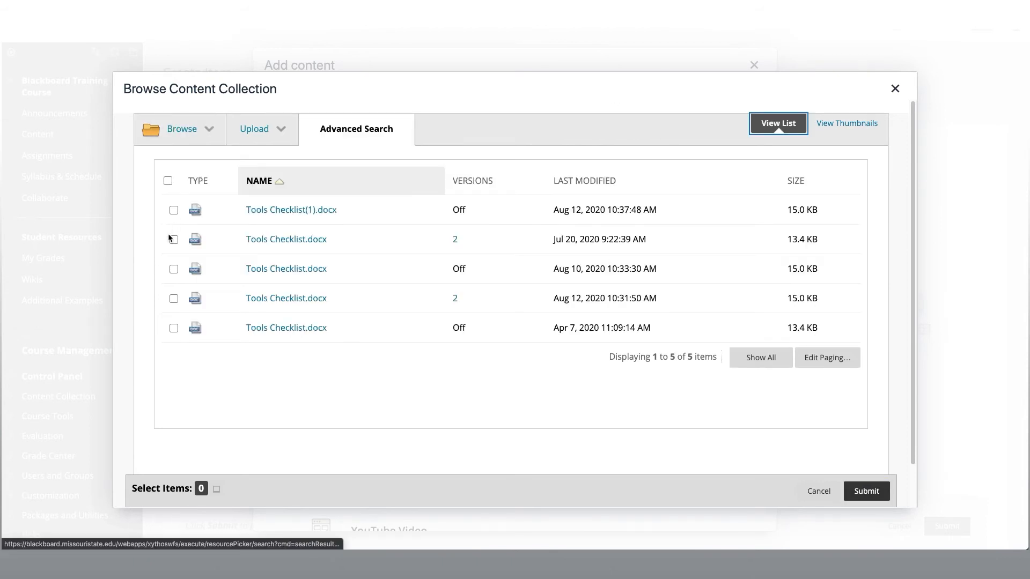
click(172, 239)
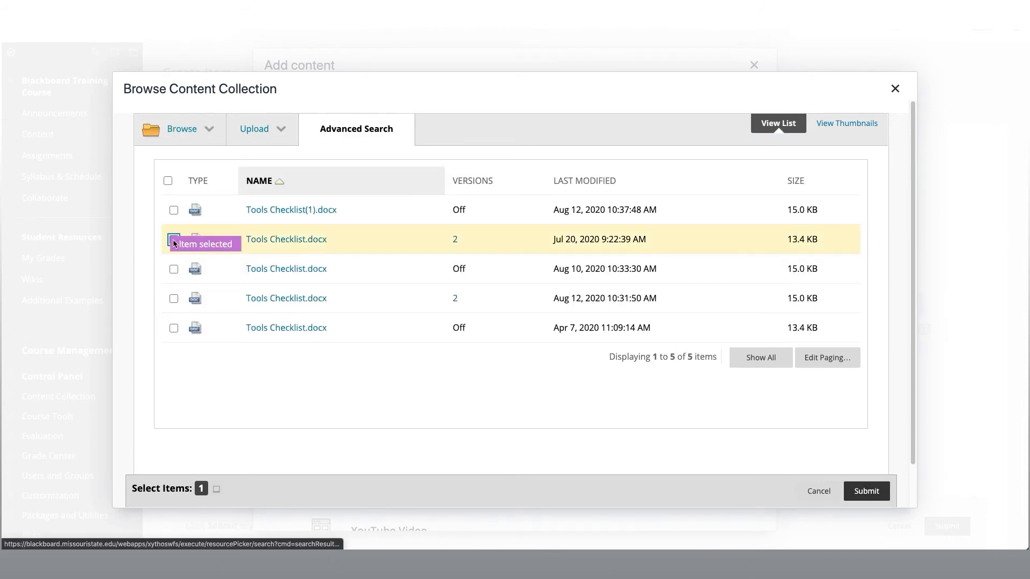
click(866, 488)
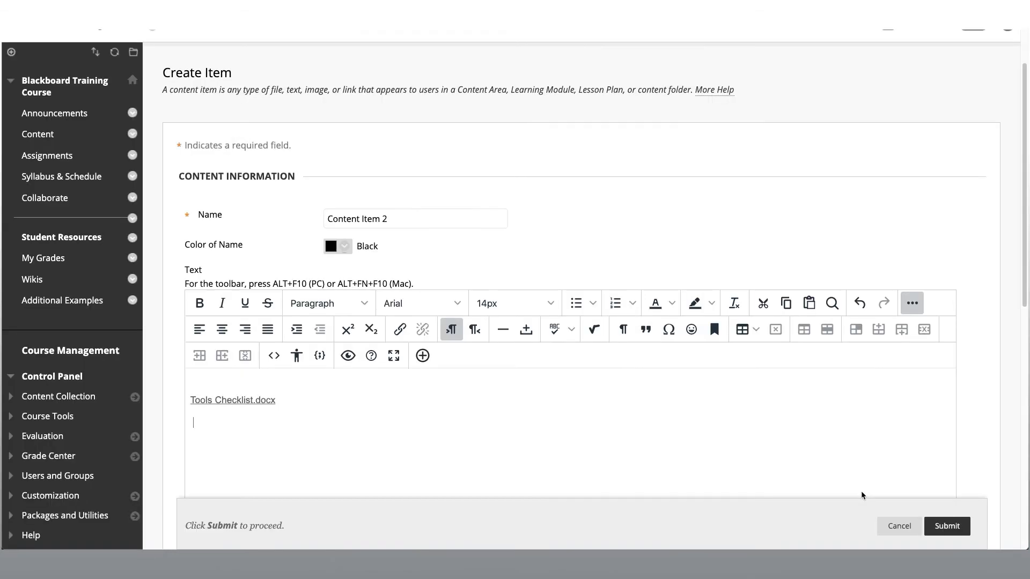
Step: Review the attachments and standard options of Content Item 2, then submit the item
scroll(787, 453, down, 3)
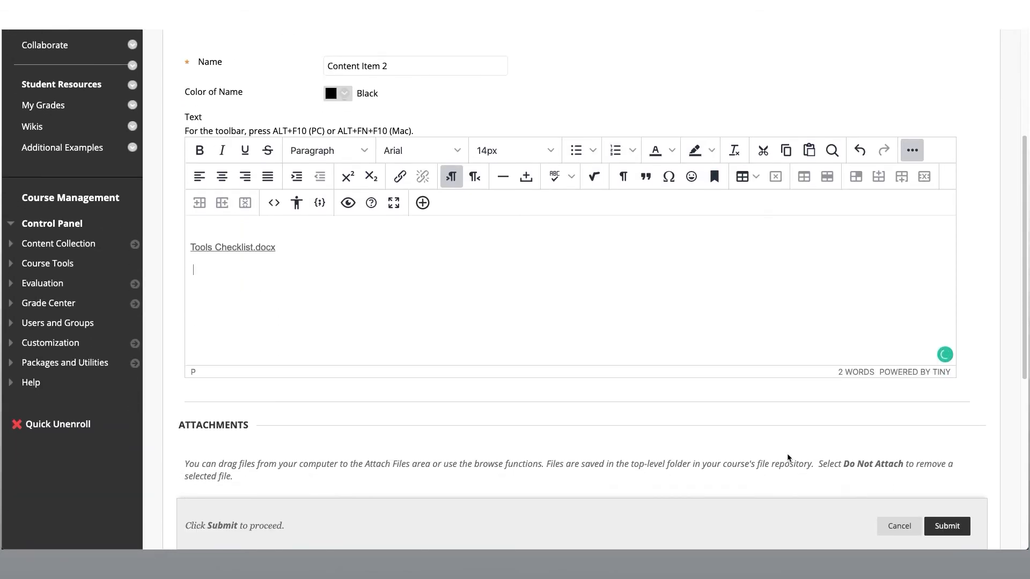
scroll(788, 457, down, 2)
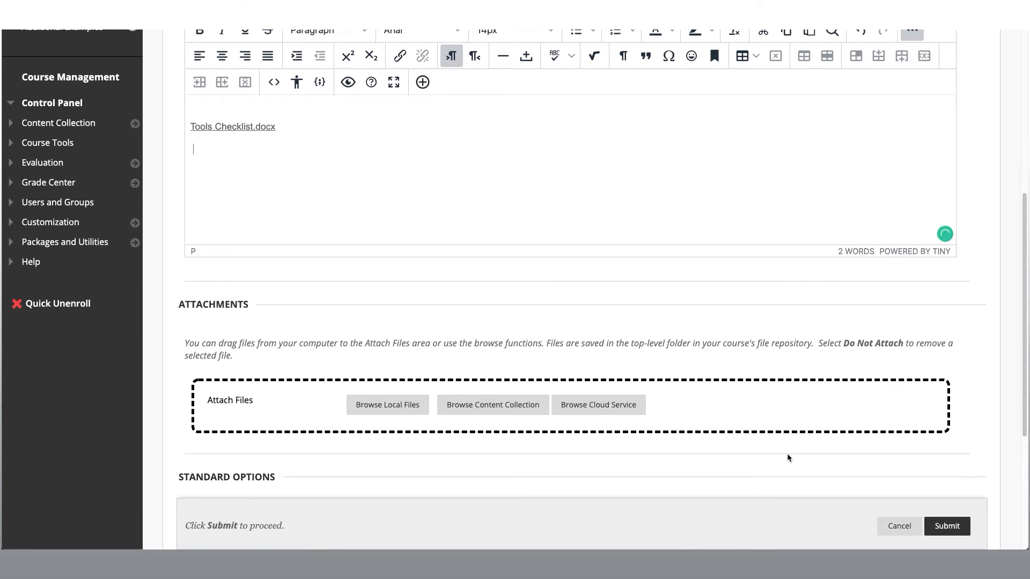
scroll(787, 458, down, 5)
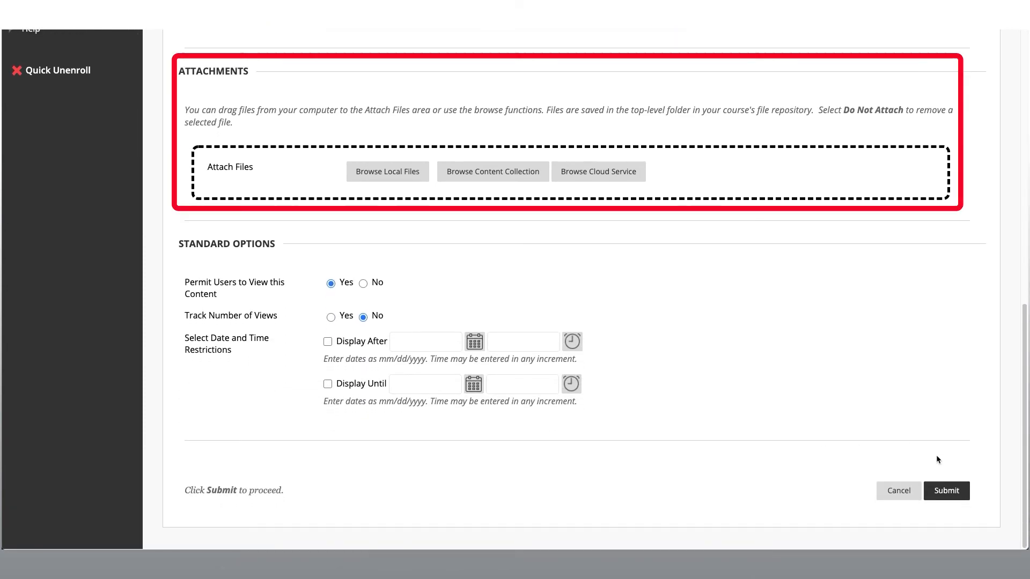
click(946, 492)
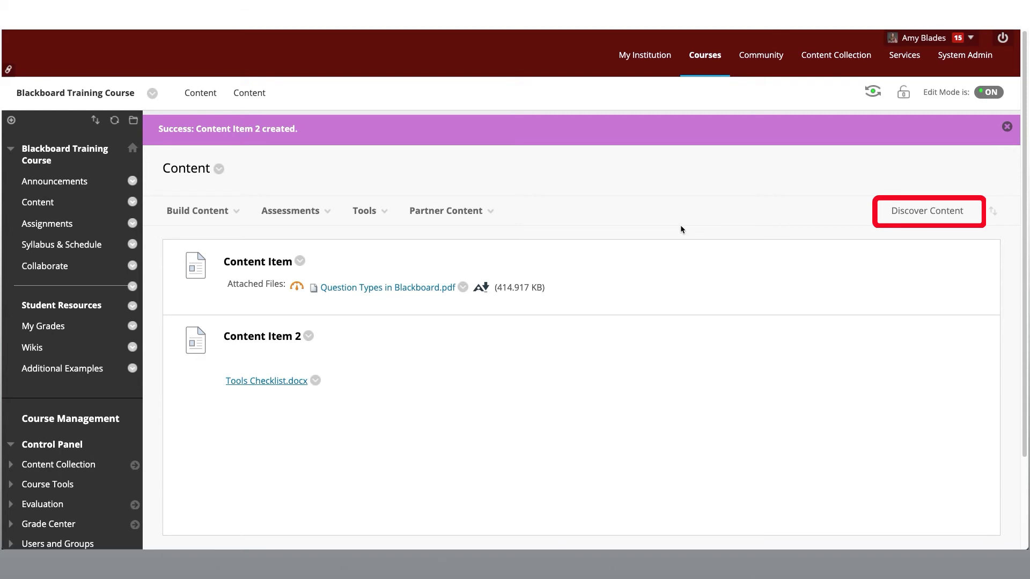
Step: Use Discover Content in the Content area to find reusable objects of type Assignment
click(917, 220)
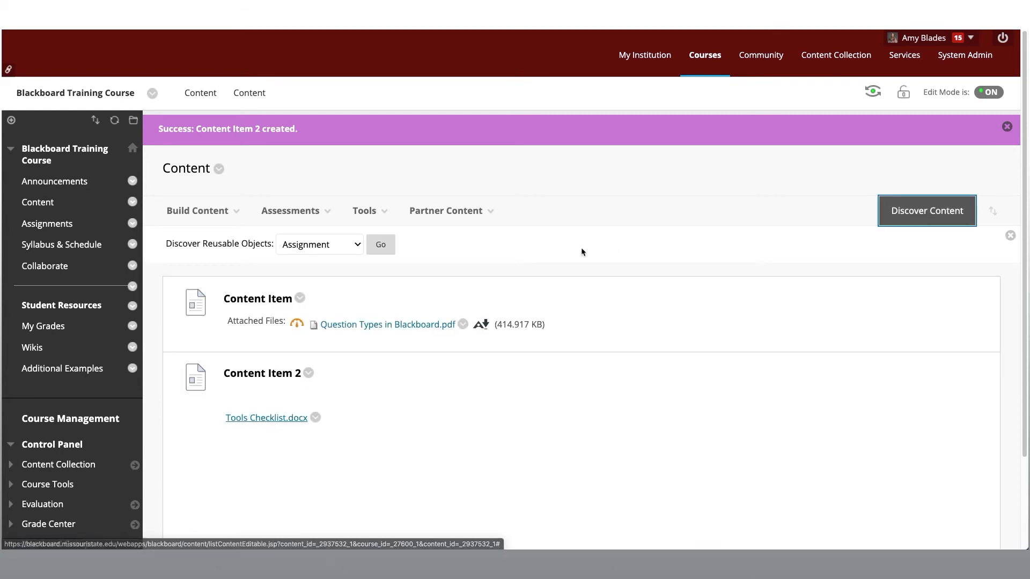
click(357, 250)
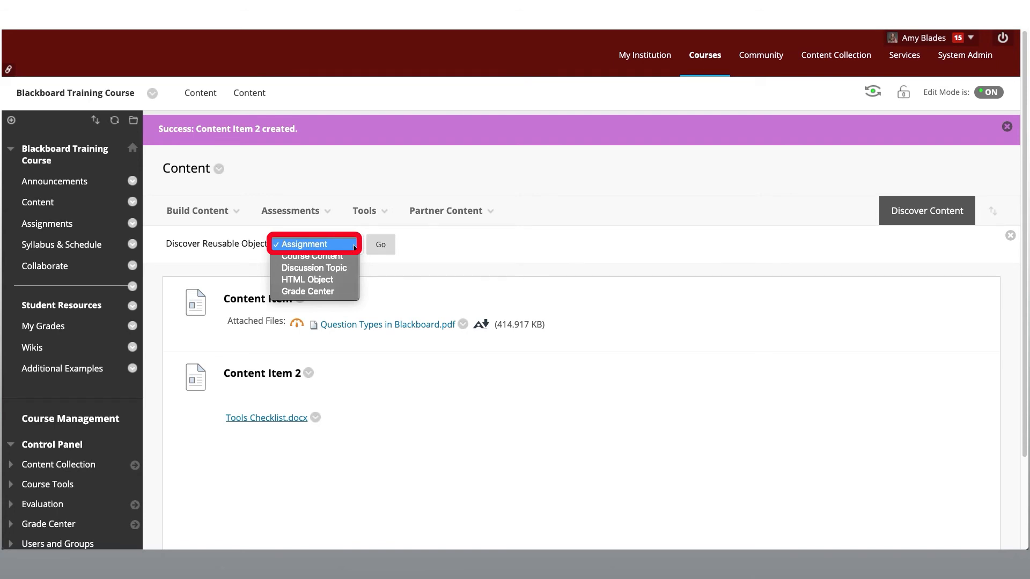
click(387, 245)
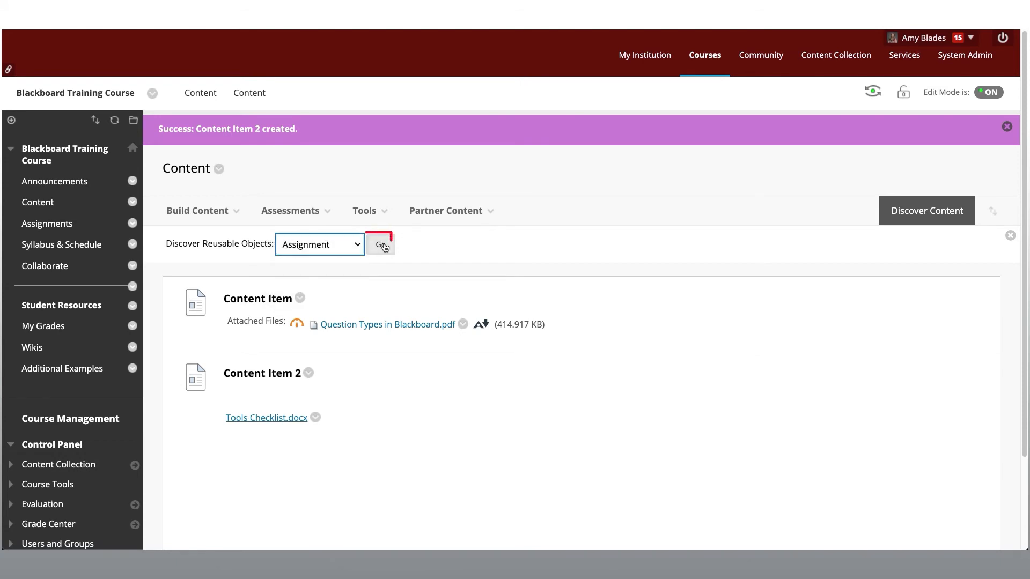
click(384, 246)
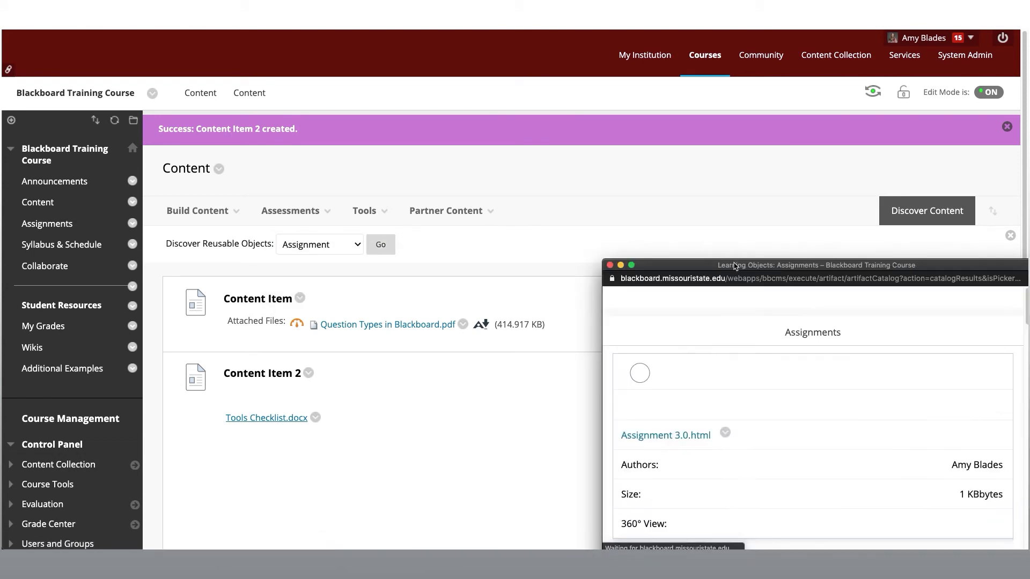
Step: Look through the reusable assignments, select Reusable Assignment.html and submit the choice
drag(722, 264, 706, 130)
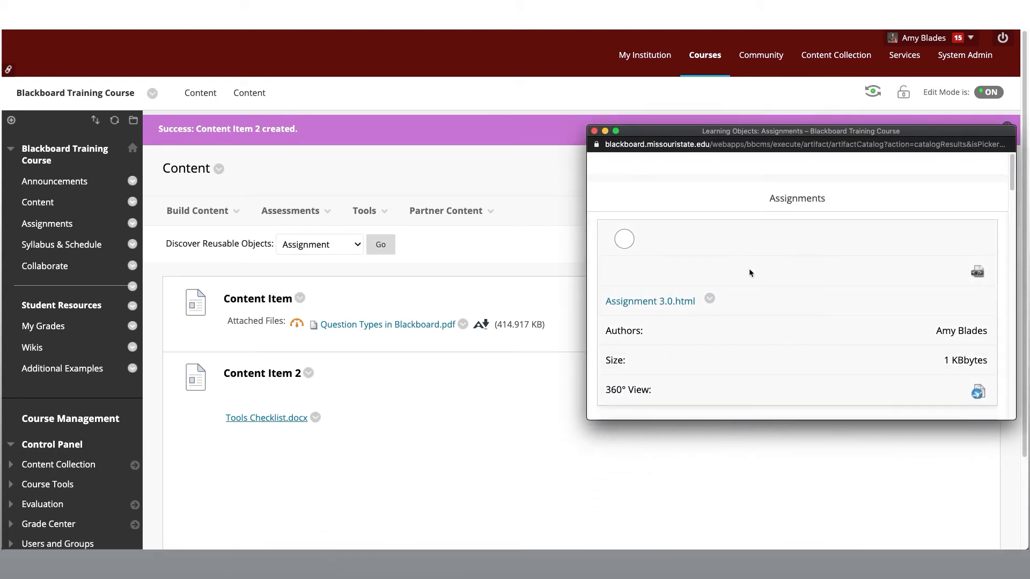
scroll(749, 271, down, 5)
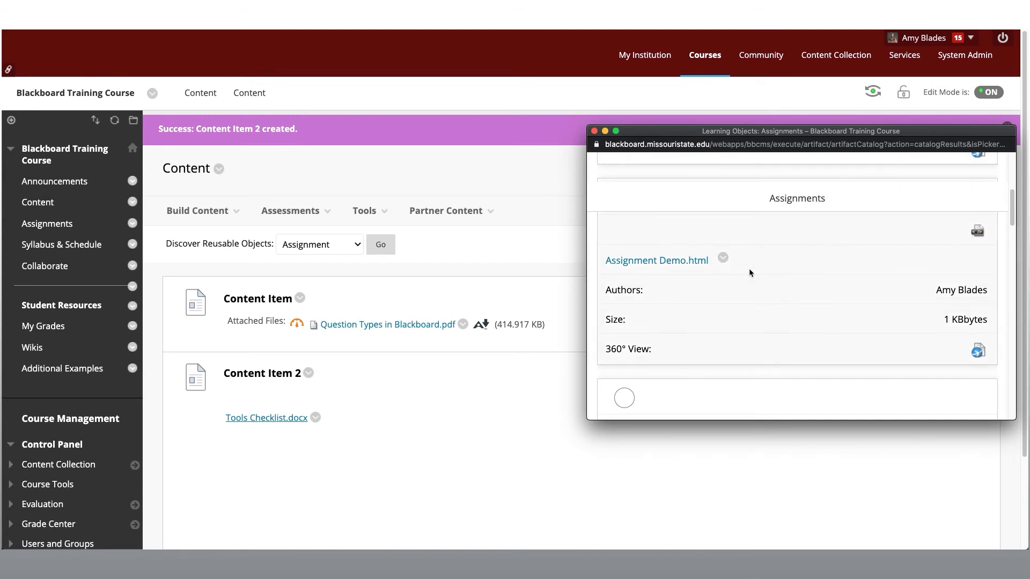
scroll(749, 271, down, 8)
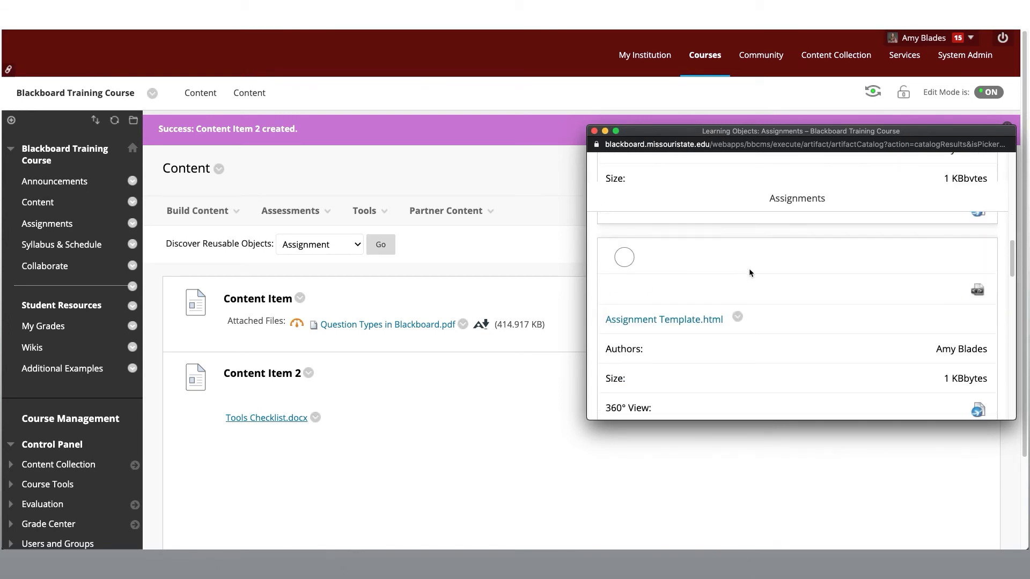
scroll(750, 271, down, 8)
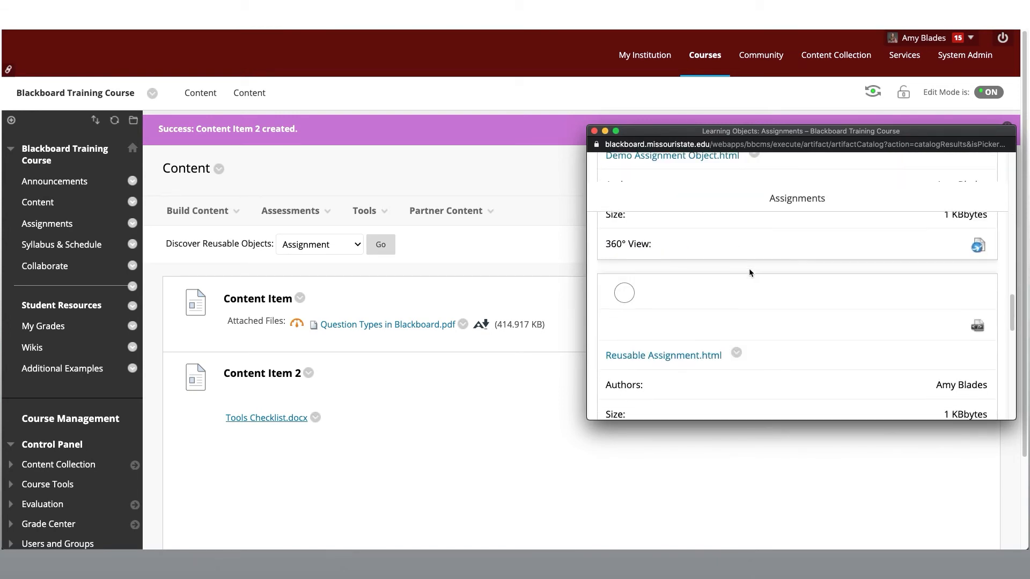
click(621, 266)
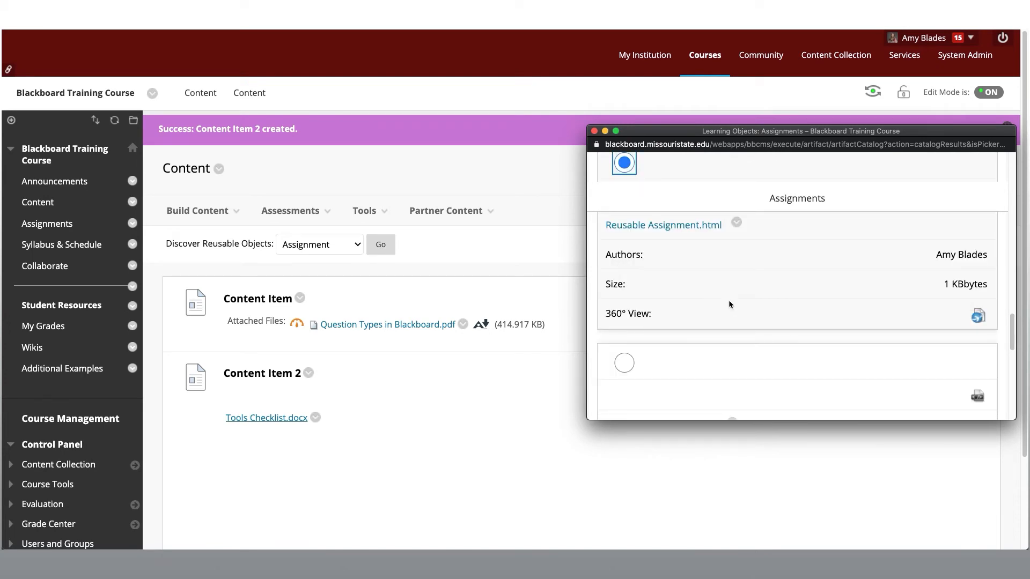
scroll(913, 378, down, 10)
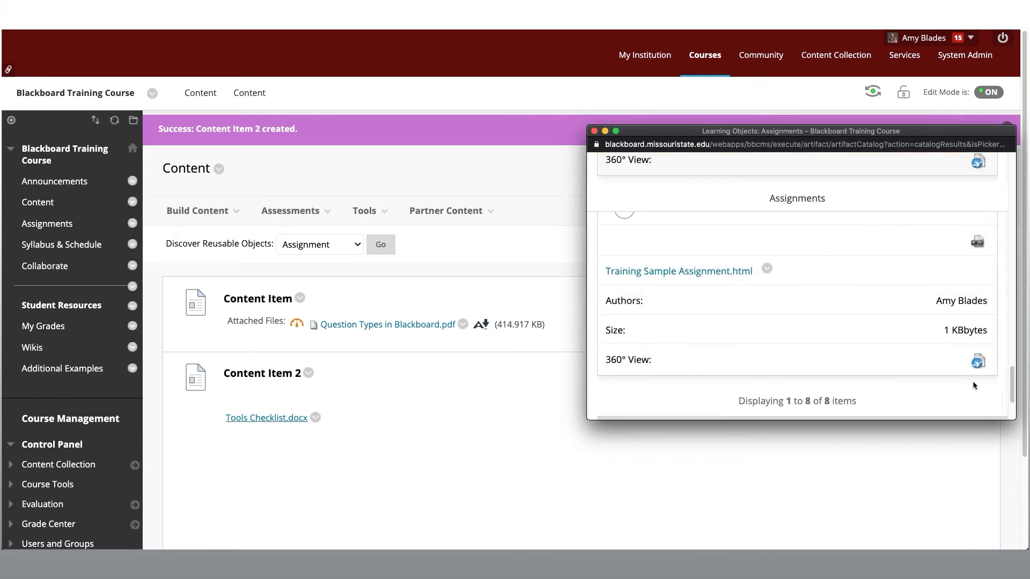
click(958, 376)
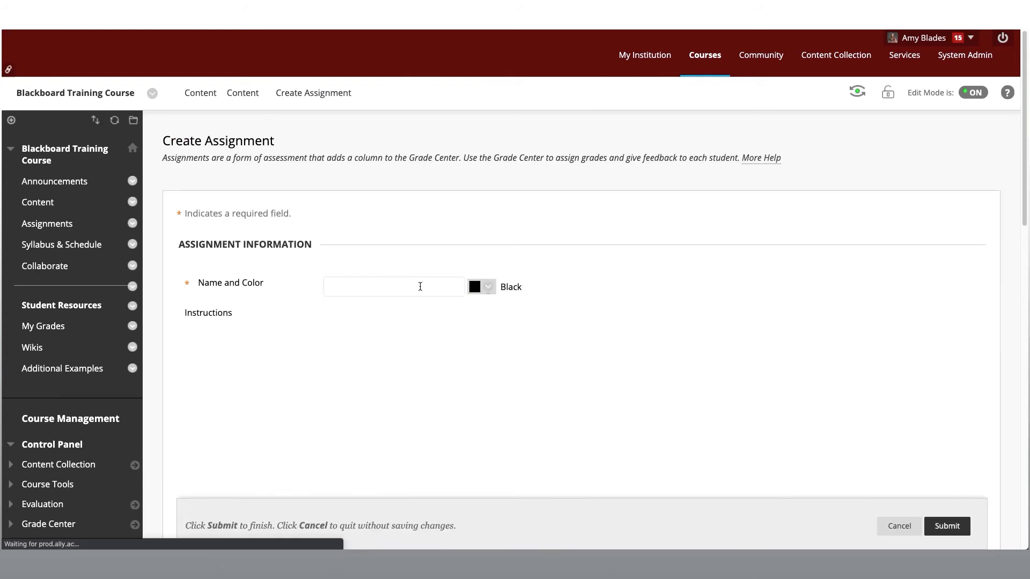
Step: Name the new assignment "Assignment 1" and review its prefilled instructions
click(420, 286)
text(Assignment 1)
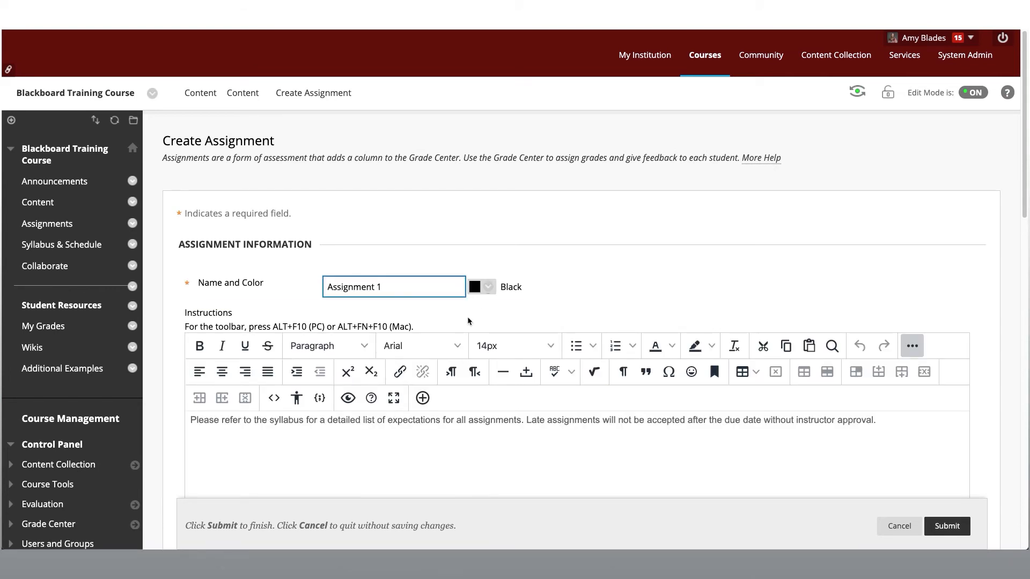
scroll(468, 317, down, 2)
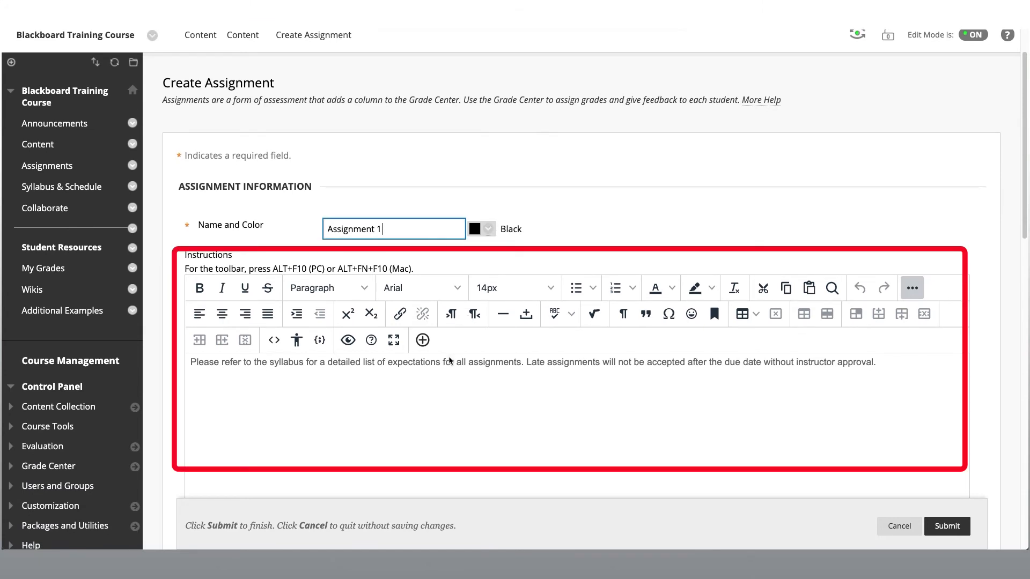
scroll(450, 360, down, 5)
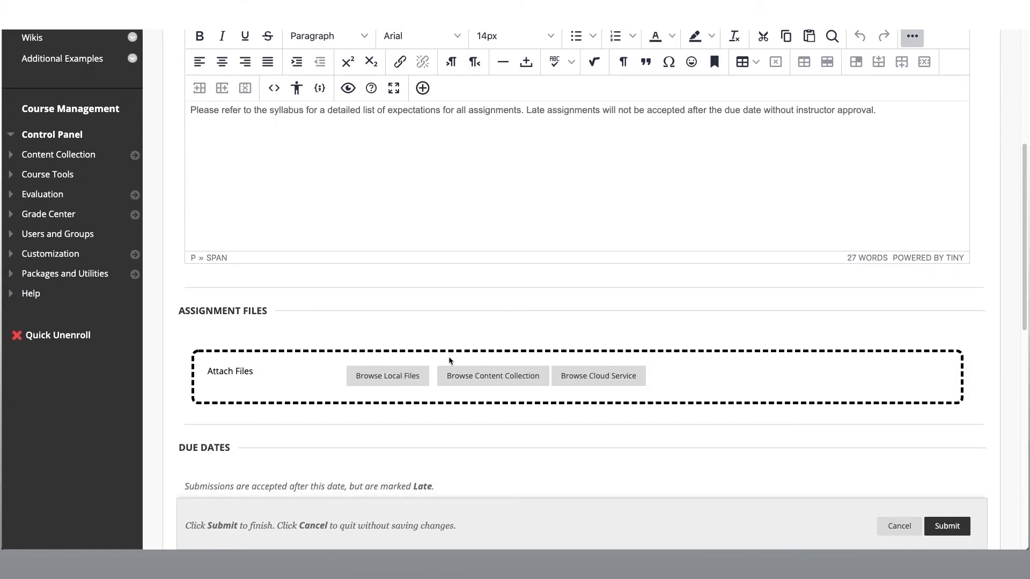
Step: Set the assignment's points possible to 10 and submit the assignment
scroll(449, 358, down, 5)
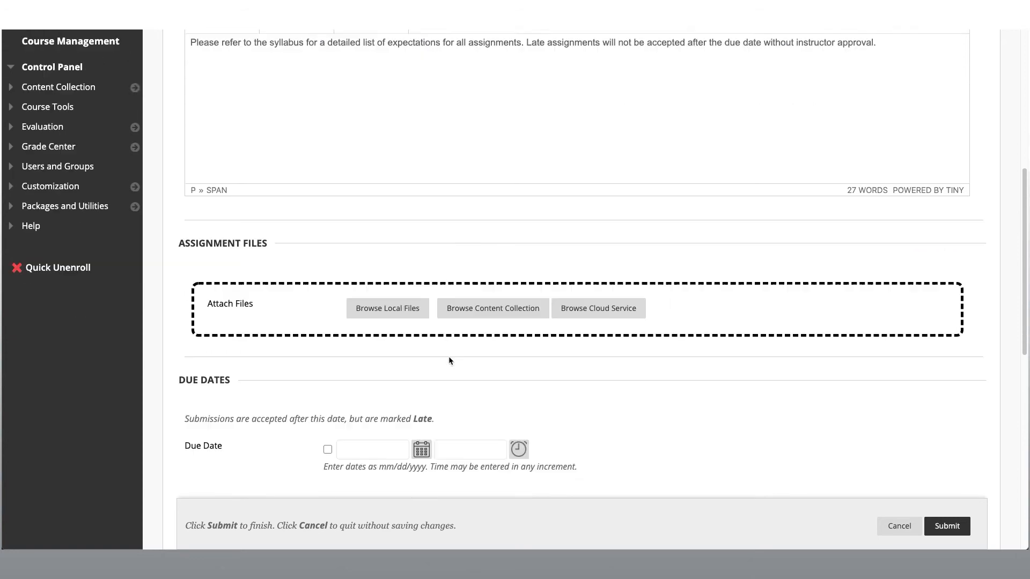
scroll(449, 360, down, 3)
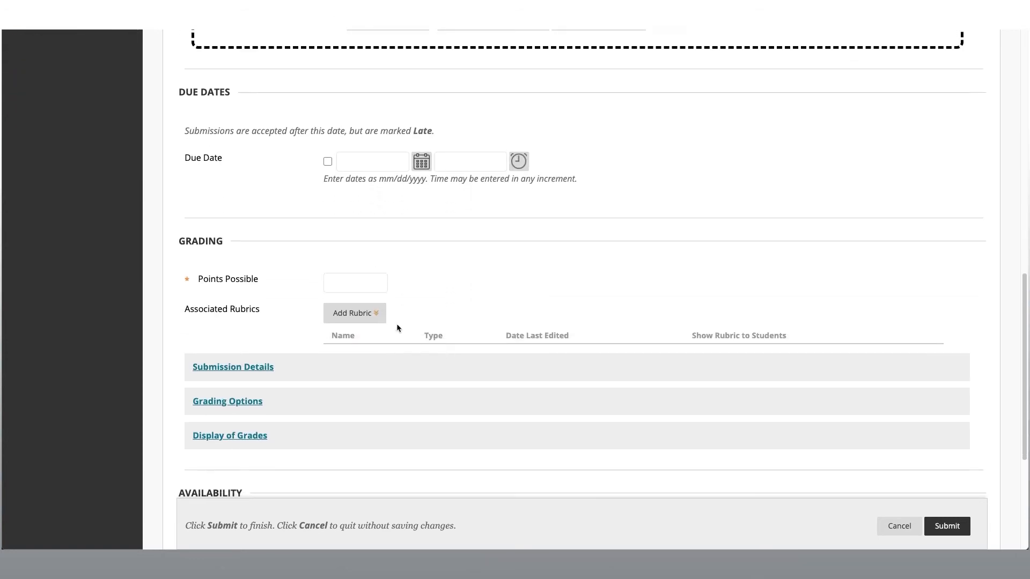
click(373, 284)
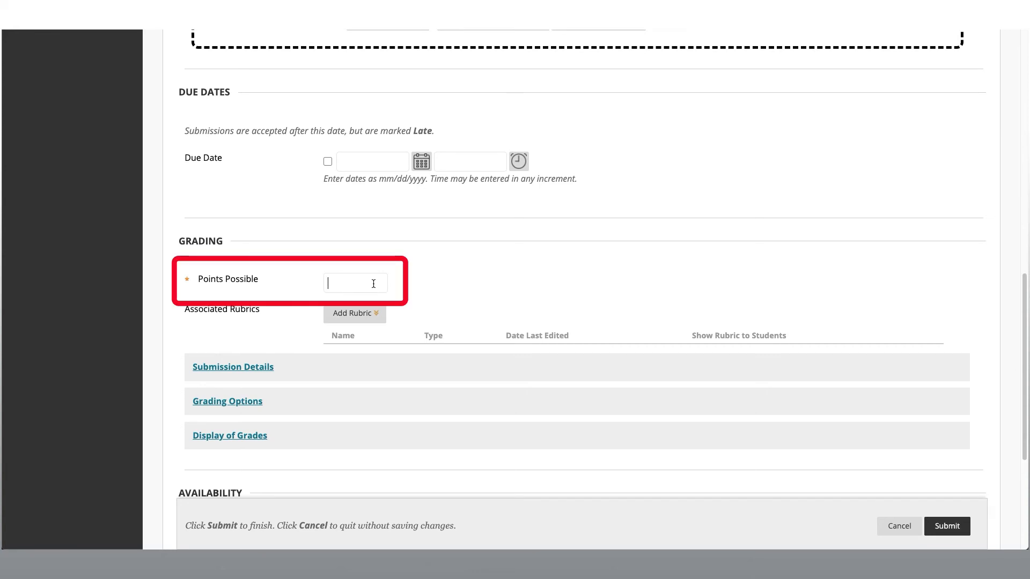
text(10)
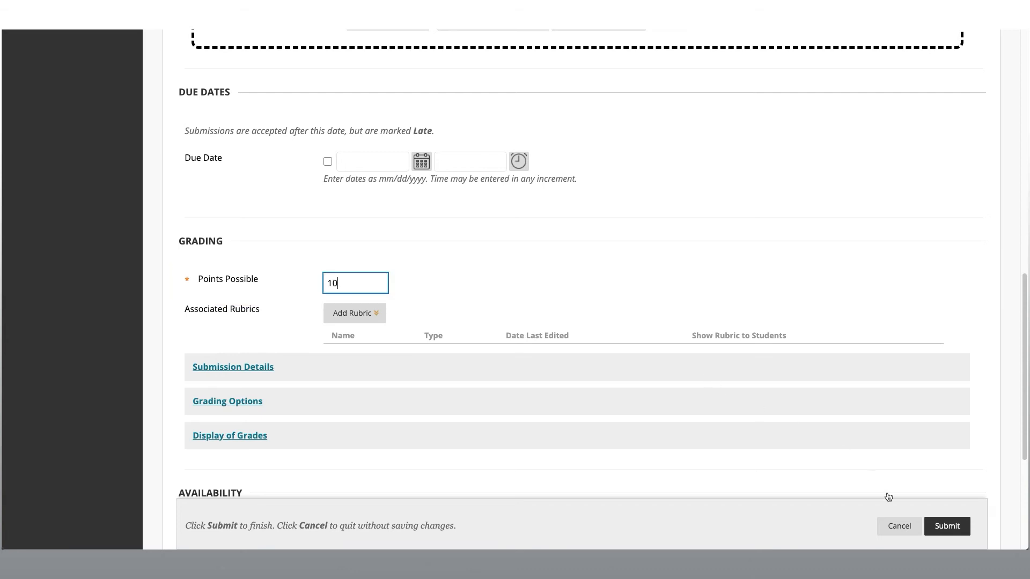
click(939, 526)
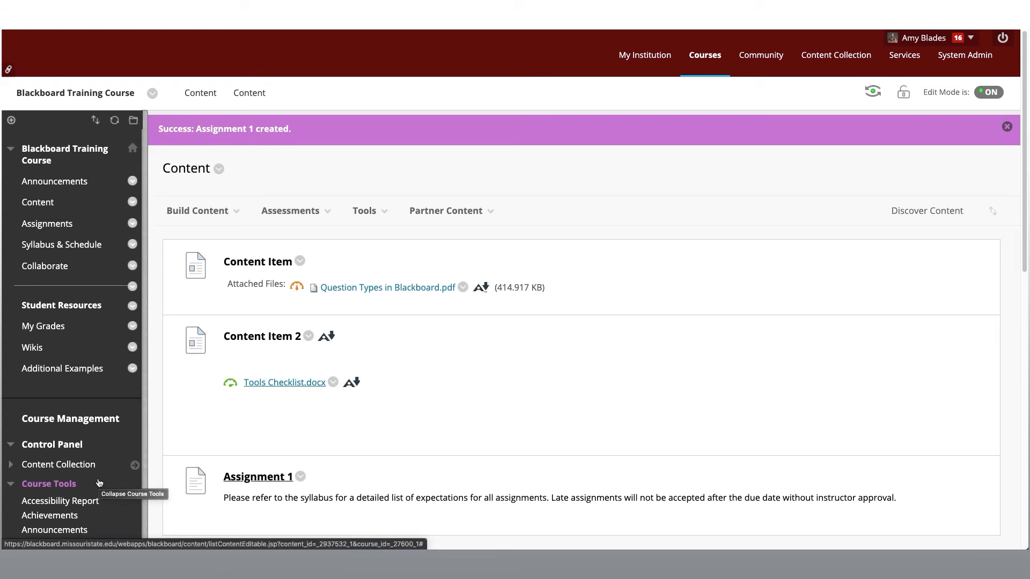
Step: Open the CSV-Training discussion board from the course's Discussion Board tool
scroll(100, 483, down, 6)
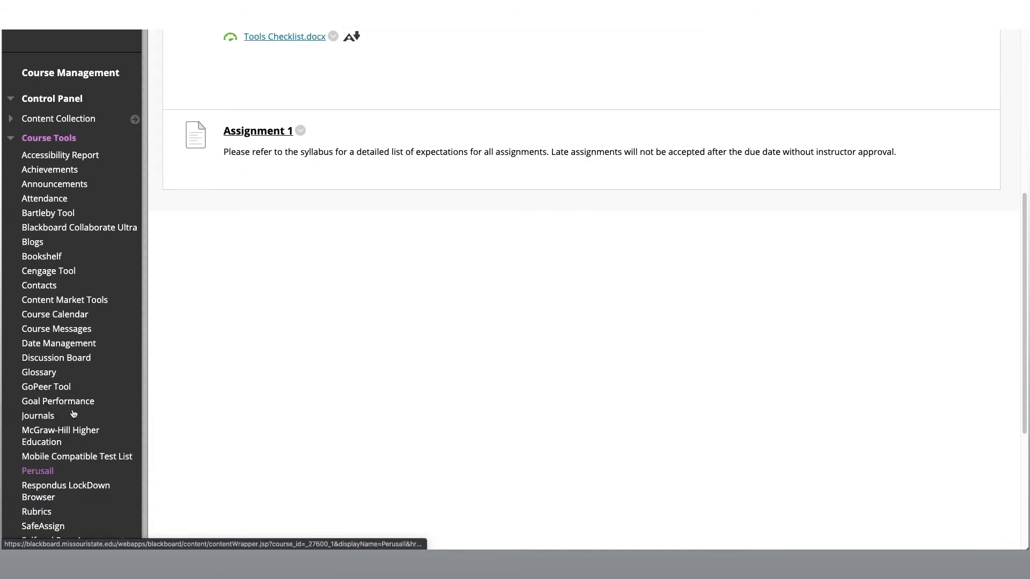
click(71, 358)
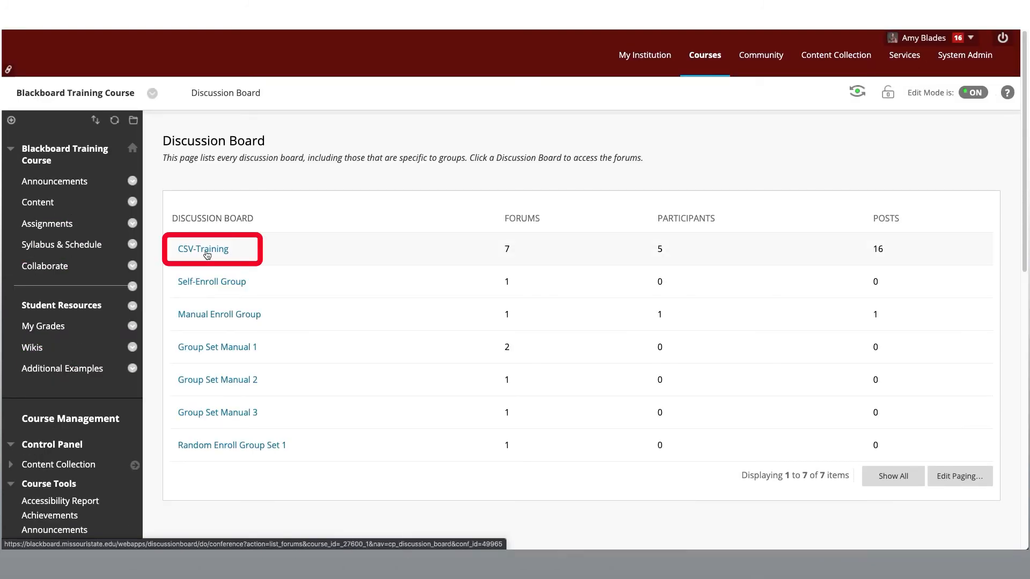
click(207, 255)
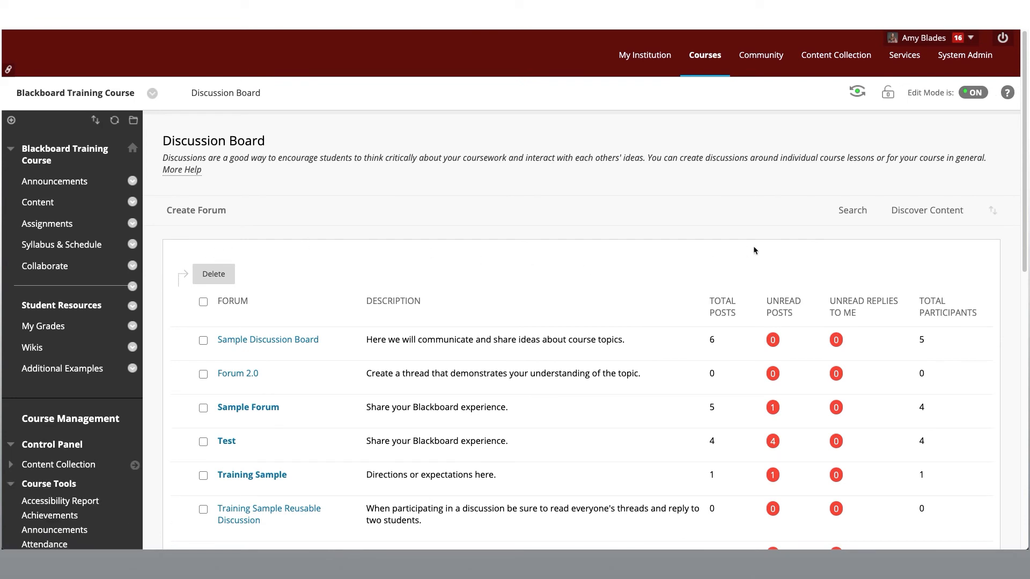
Step: Discover reusable content for the discussion board, look through the discussion topics, select Discussion.html and submit the choice
click(912, 216)
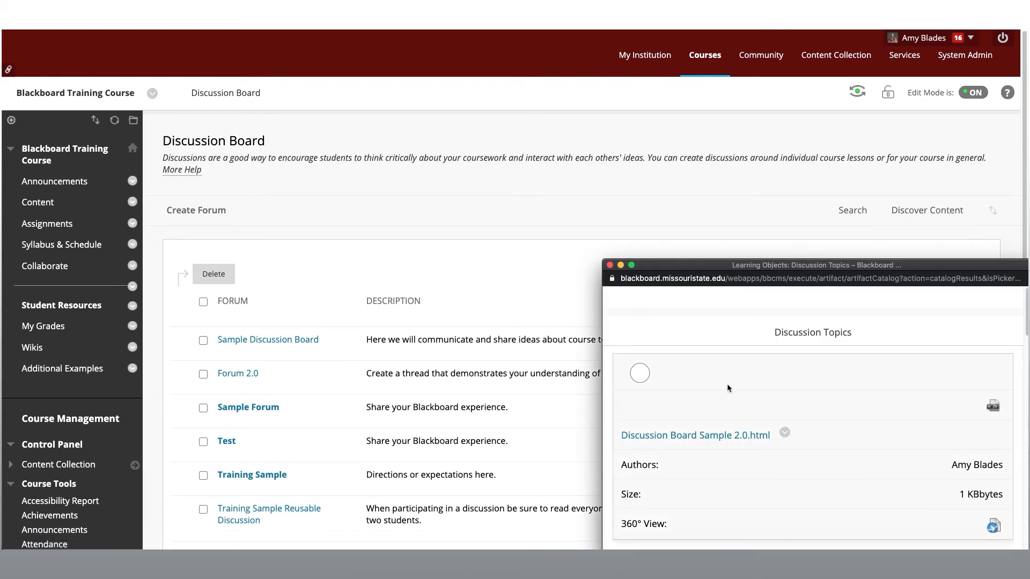
scroll(727, 385, down, 6)
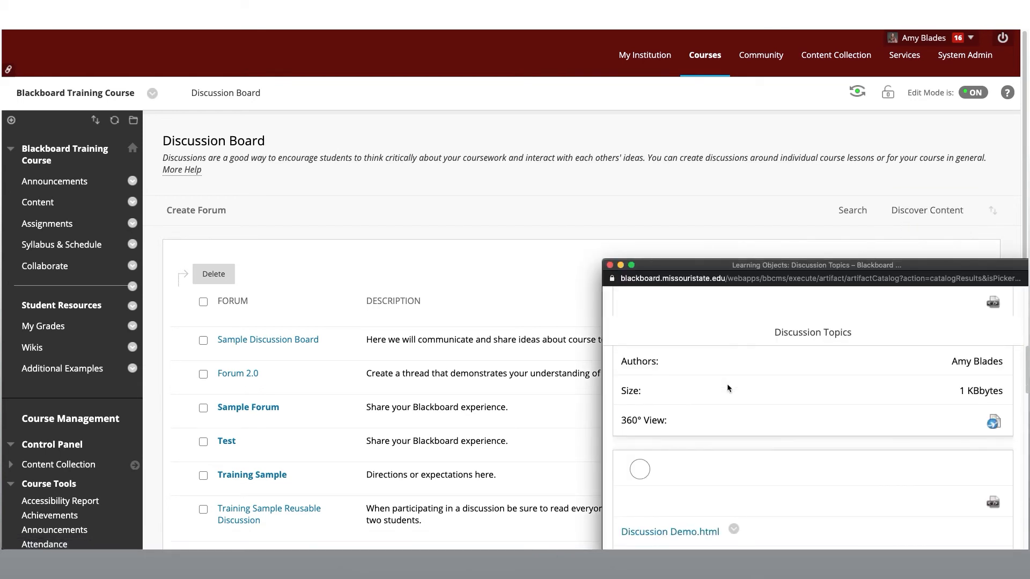
scroll(728, 387, down, 5)
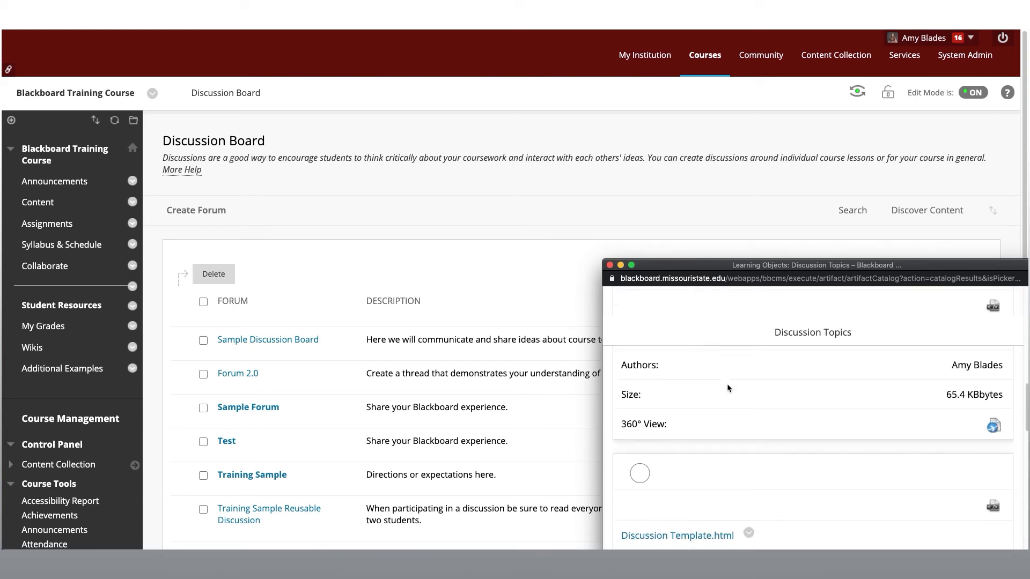
scroll(727, 387, down, 3)
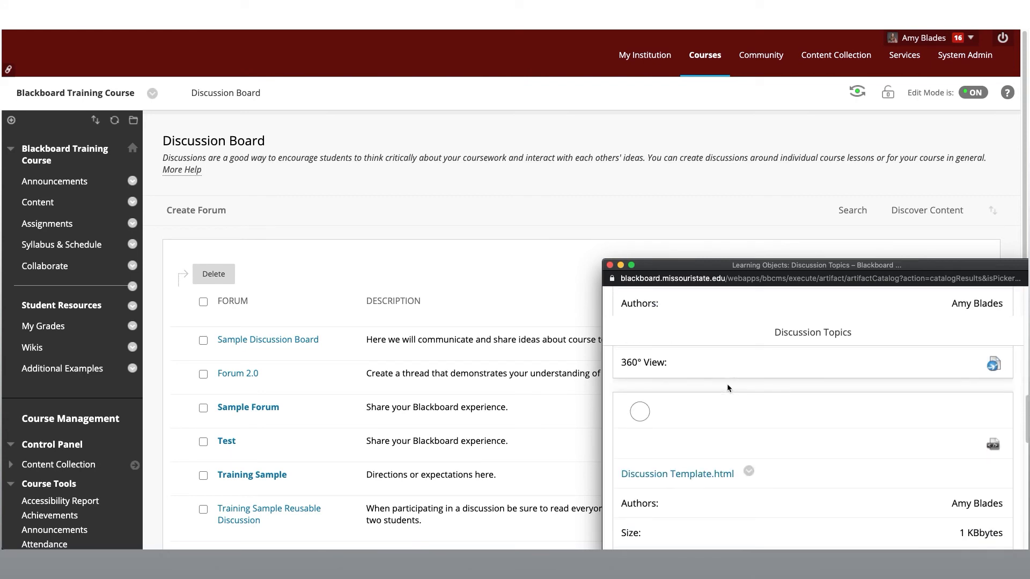
scroll(726, 385, down, 5)
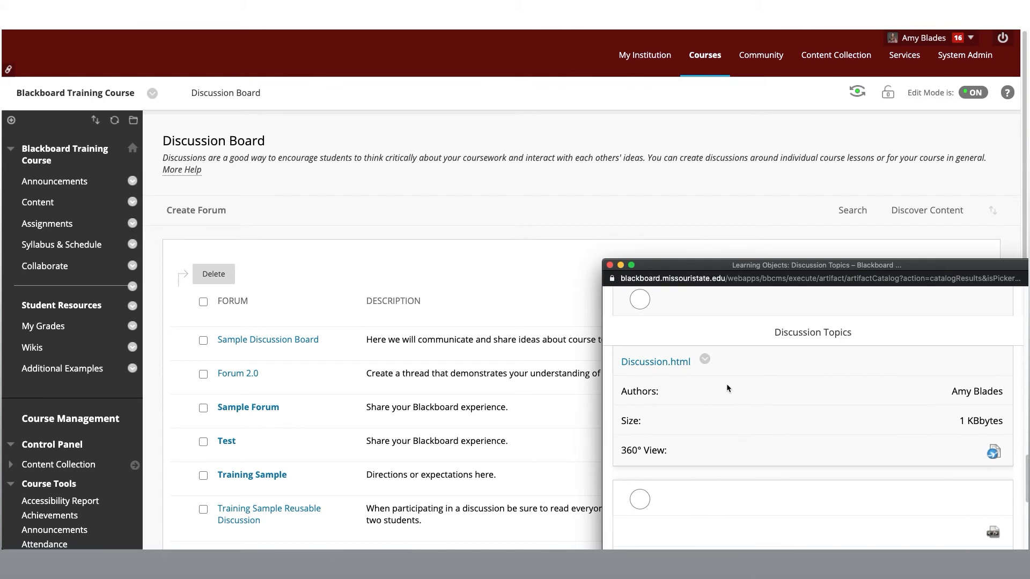
scroll(700, 382, up, 2)
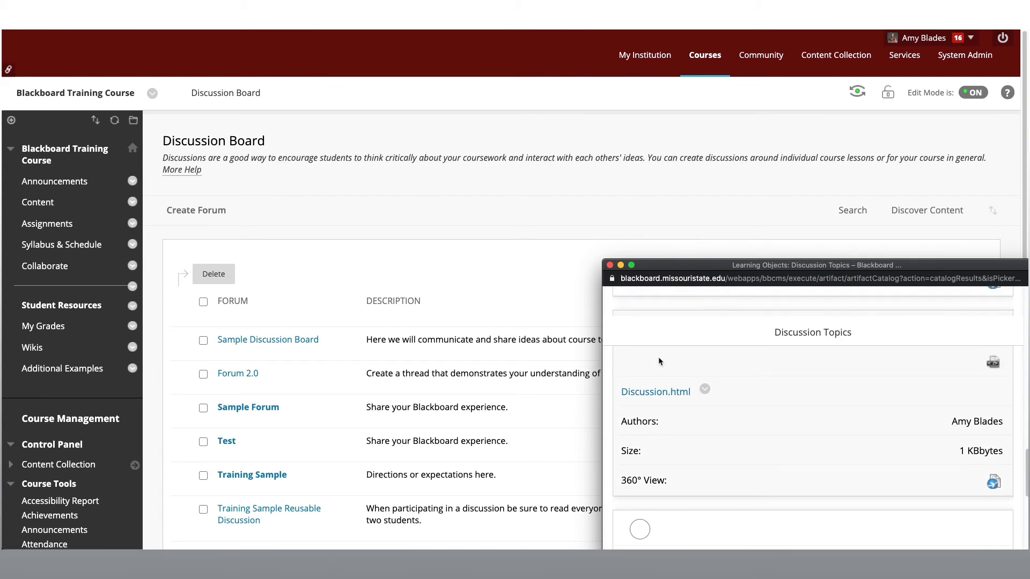
scroll(659, 361, up, 2)
click(641, 360)
scroll(698, 376, down, 2)
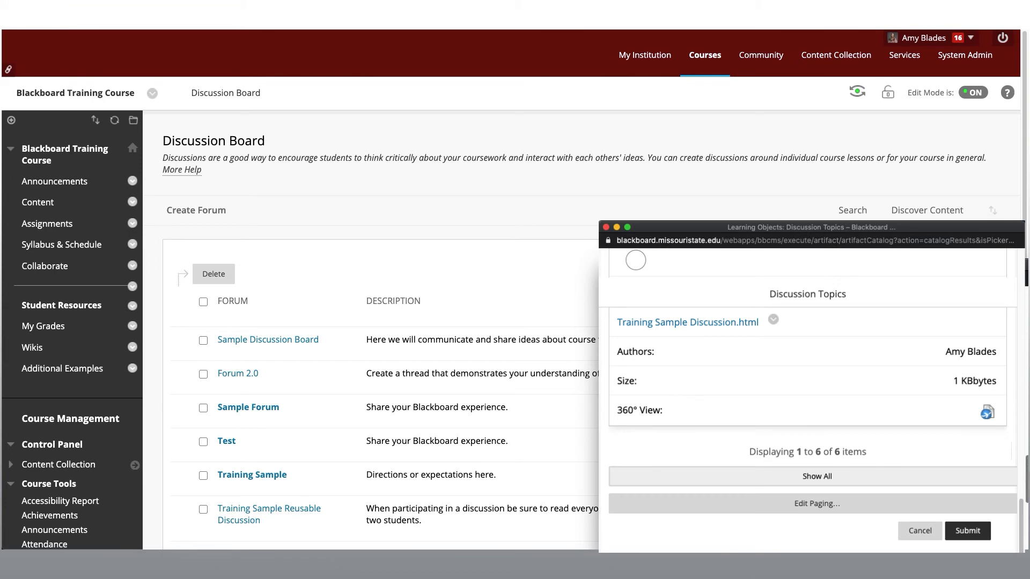
drag(1028, 467, 1028, 510)
click(968, 531)
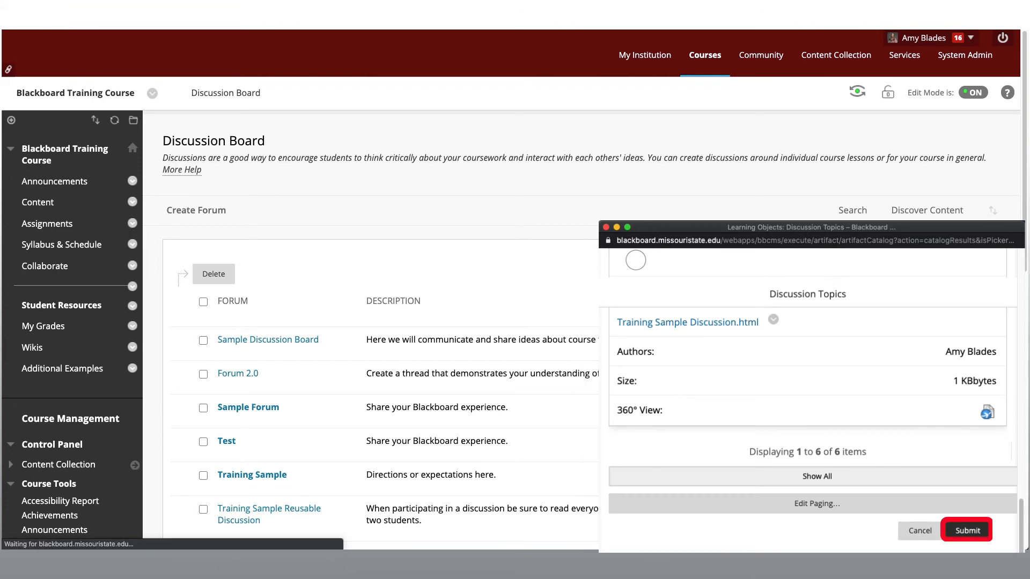
Step: Name the new forum "Discussion 1" and go into its prefilled description
click(355, 285)
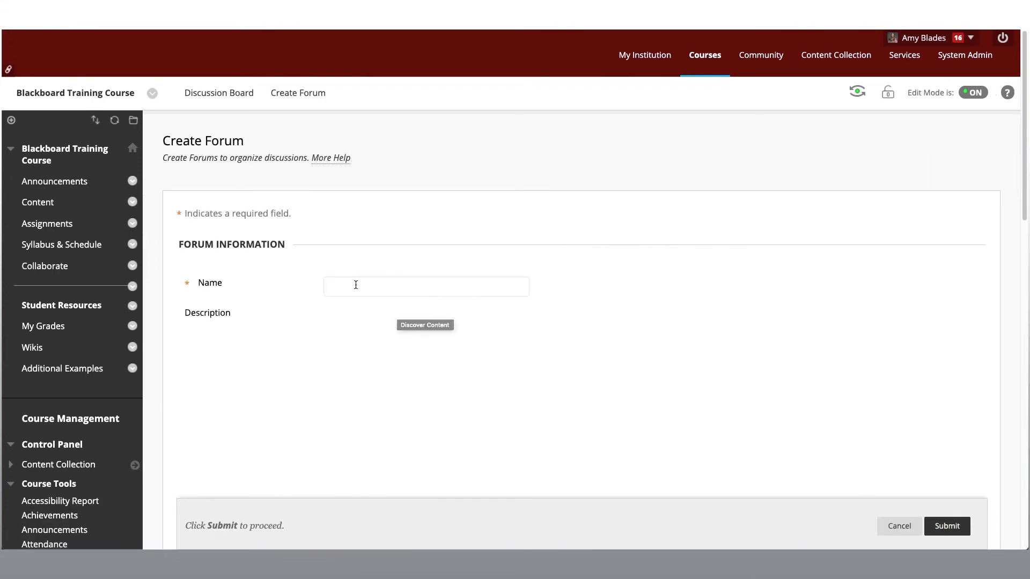
text(Di)
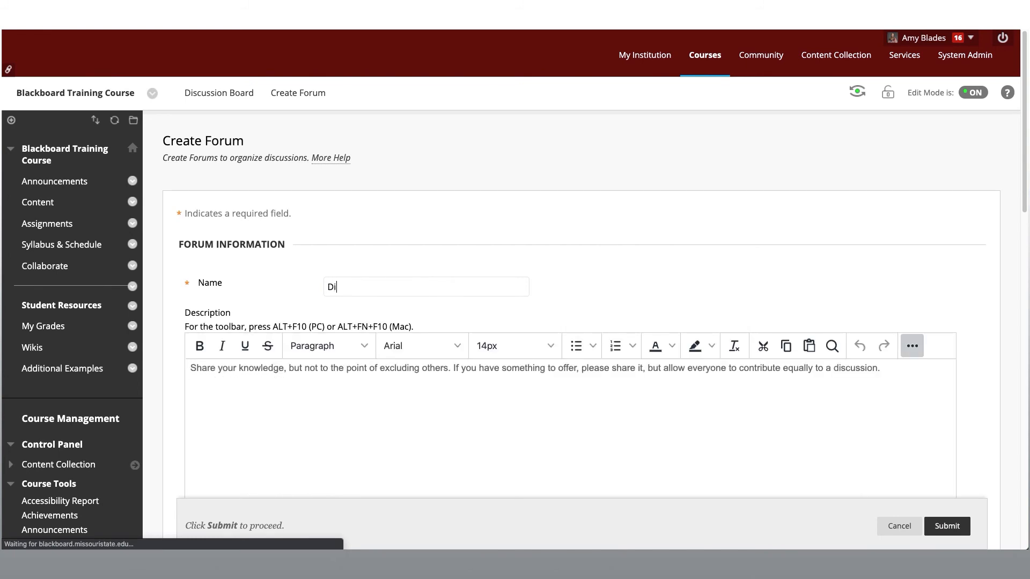
text(scussion 1)
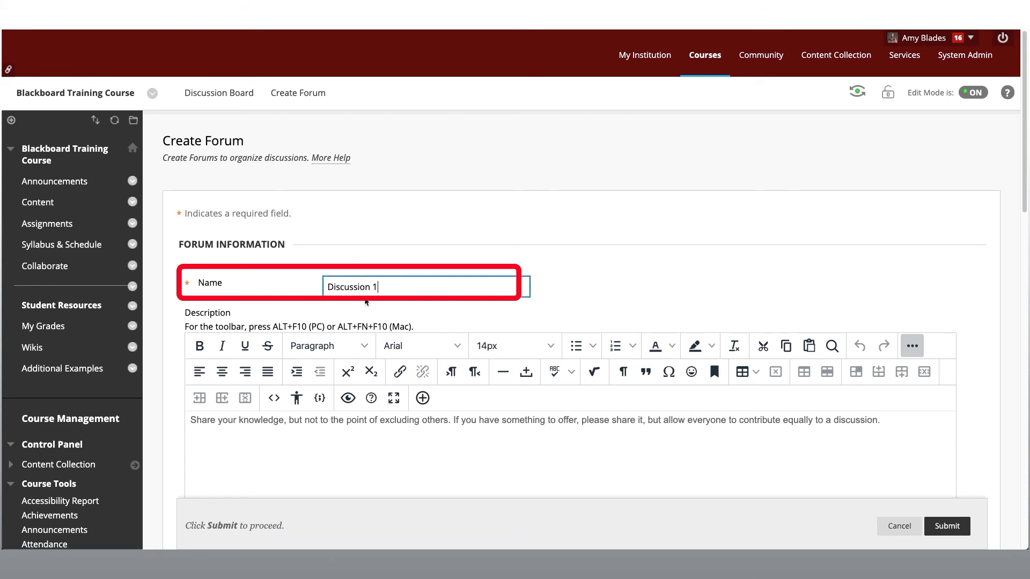
click(372, 437)
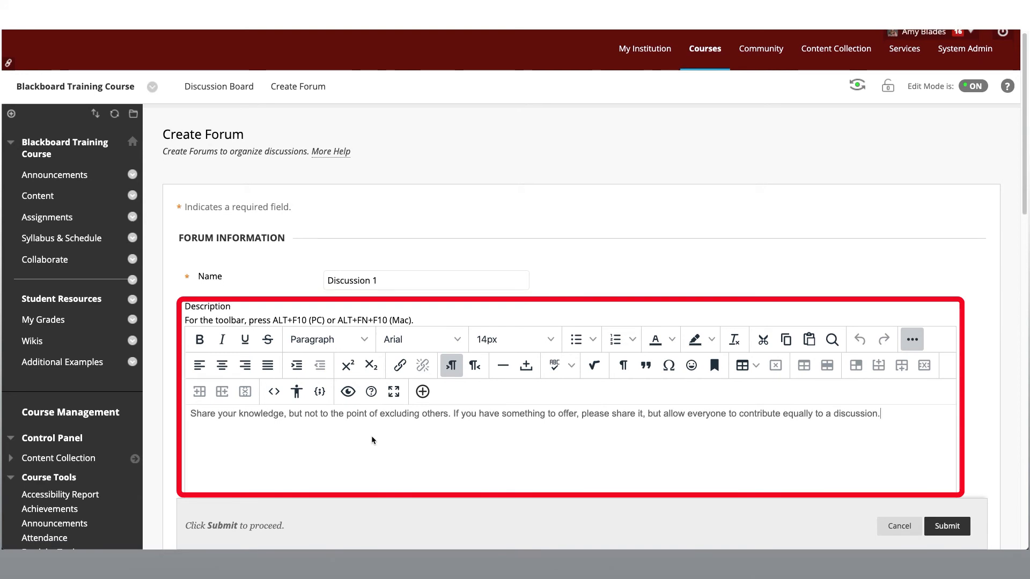
Step: Review the forum's availability, grading, subscription and posting settings, and submit the forum
scroll(381, 431, down, 5)
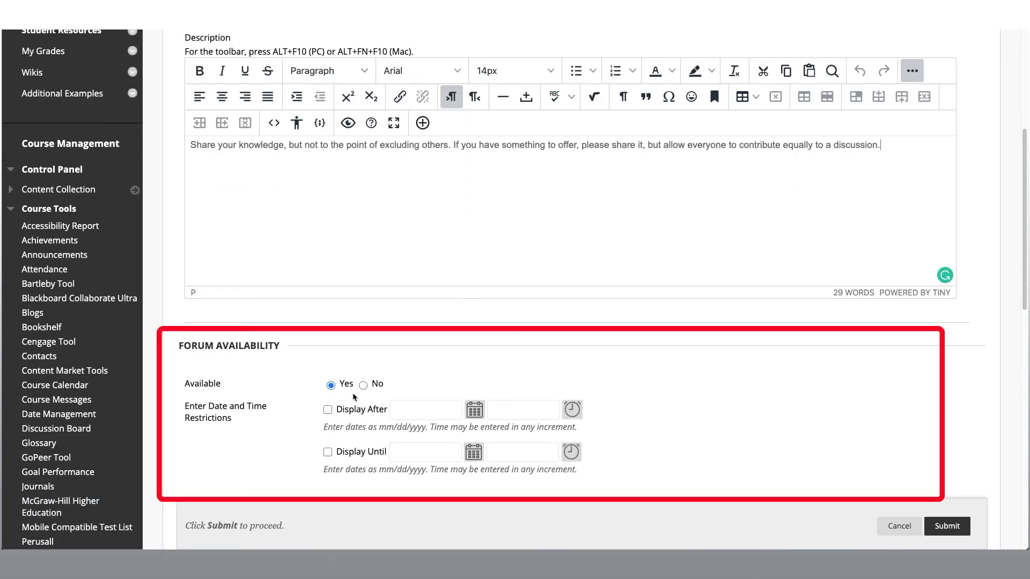
scroll(355, 431, down, 5)
scroll(355, 431, down, 3)
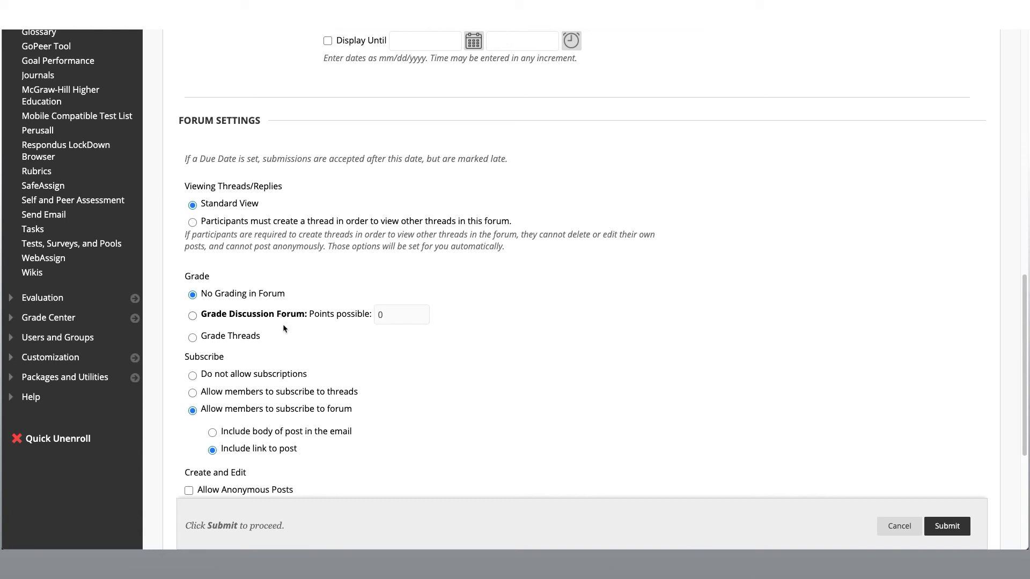
scroll(283, 328, down, 3)
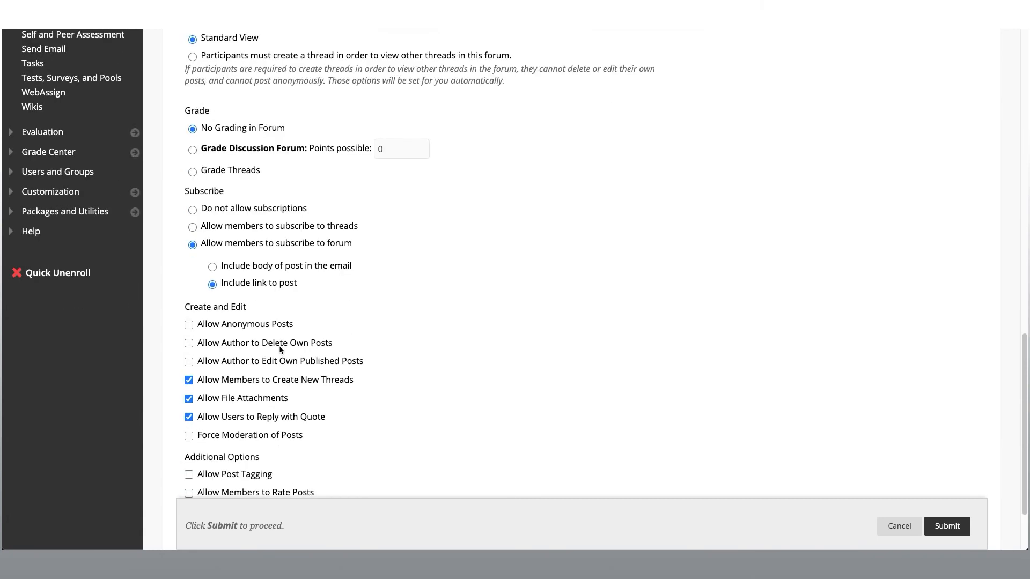
scroll(279, 349, down, 2)
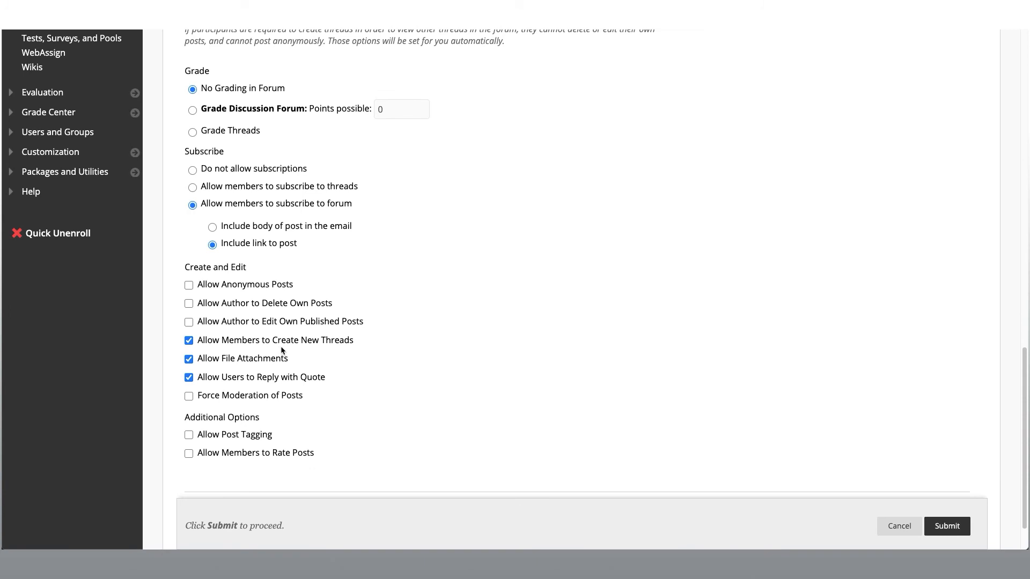
click(948, 527)
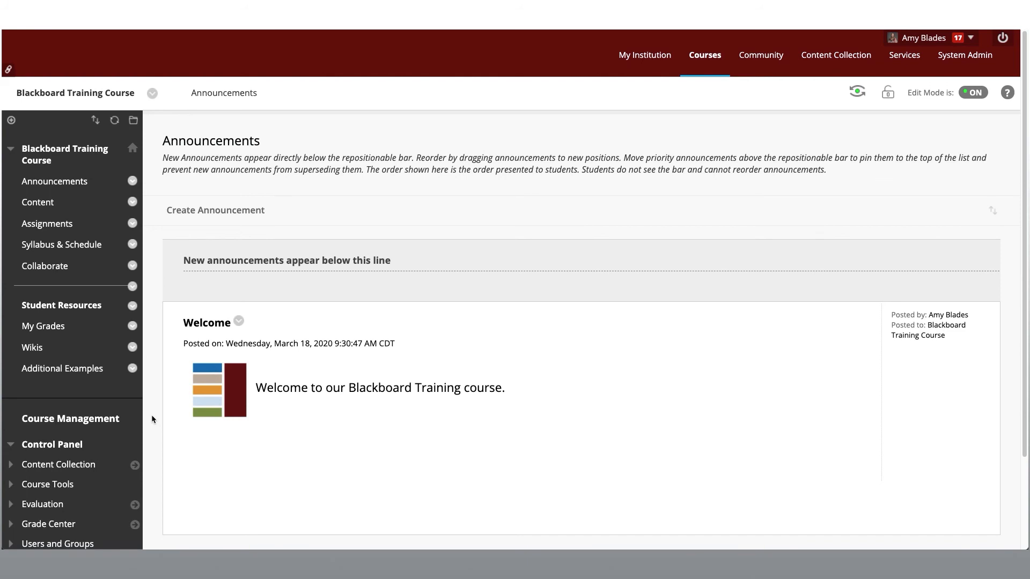
Step: Open the course's Full Grade Center from the course management area
scroll(152, 417, down, 2)
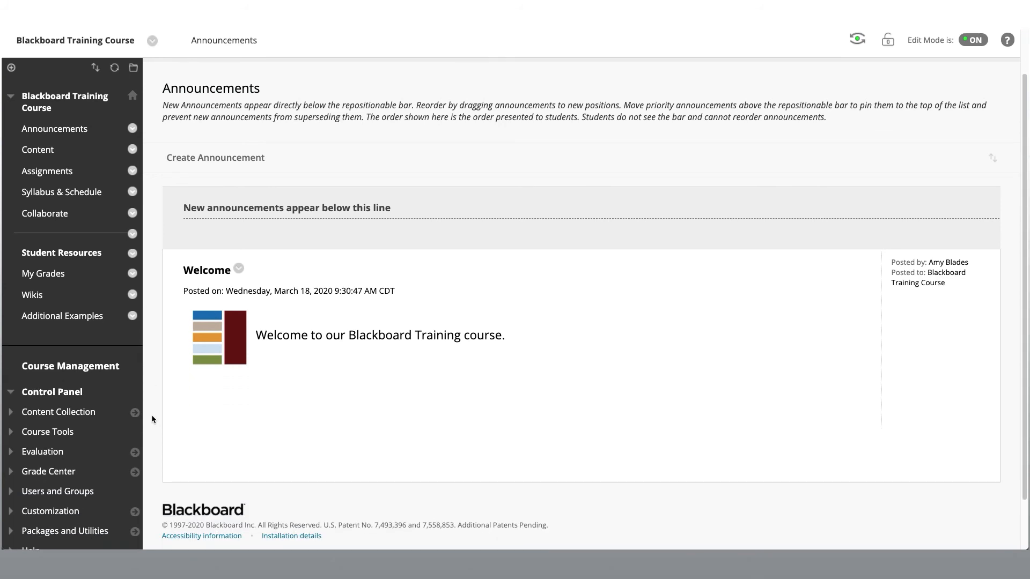
click(59, 477)
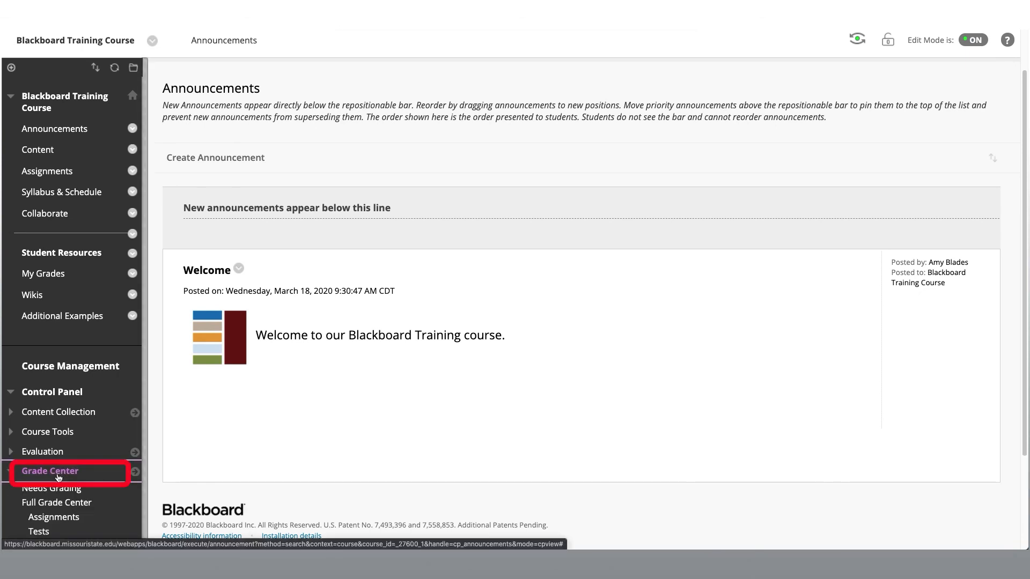
click(88, 508)
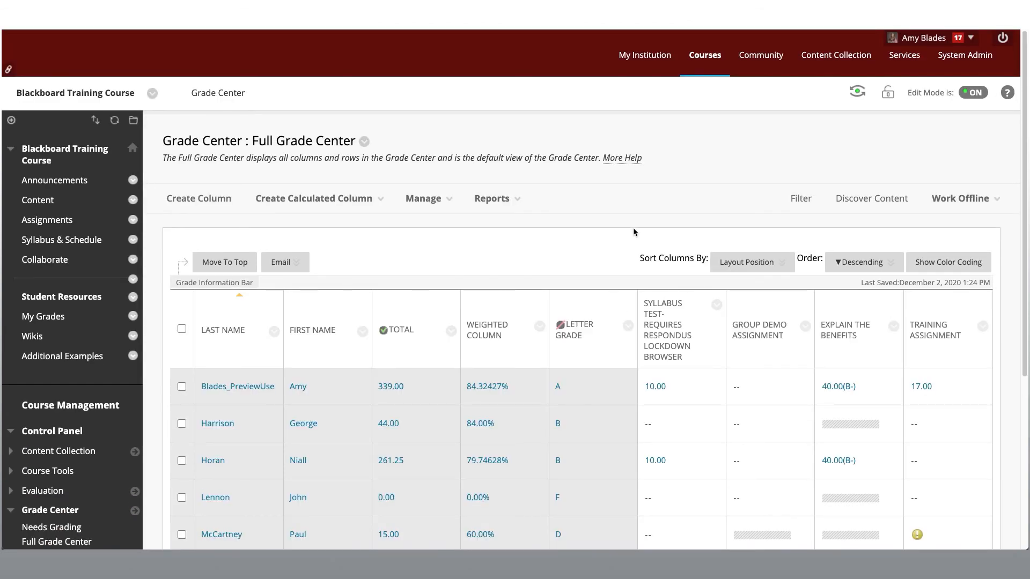
Step: Discover reusable content for the Grade Center, select Grade Center.html and submit the choice
click(900, 204)
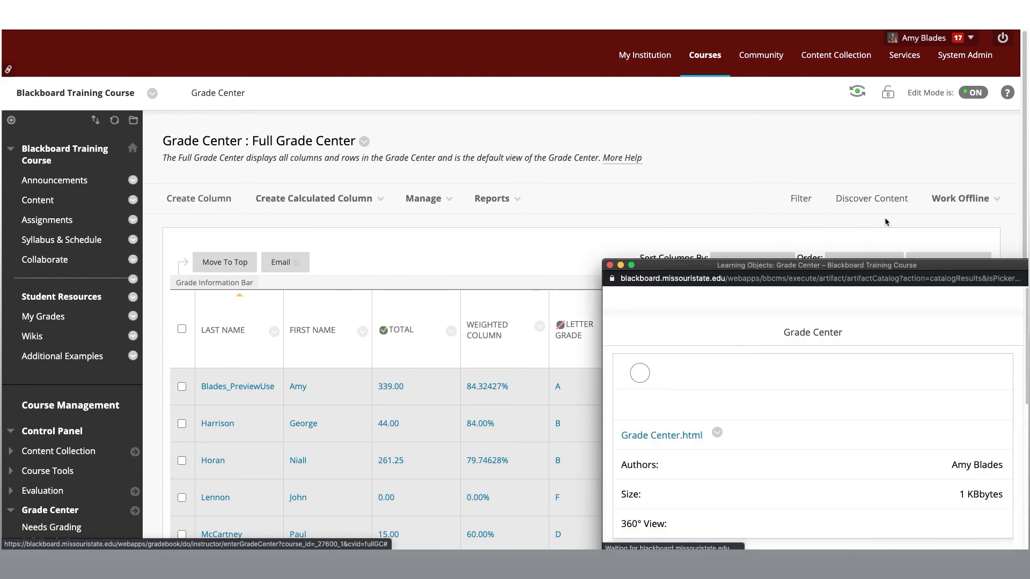
drag(829, 269, 829, 119)
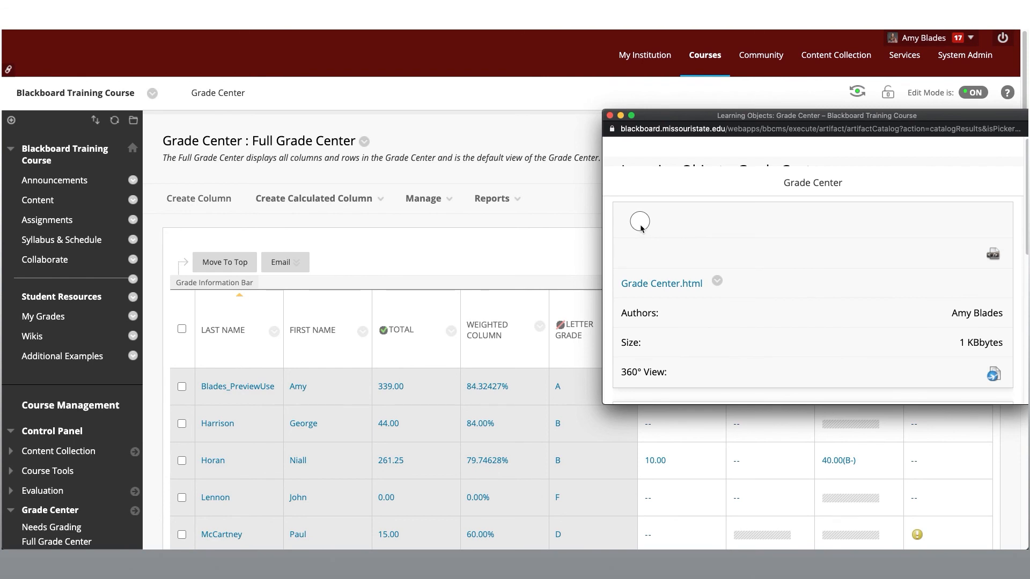
scroll(641, 225, down, 6)
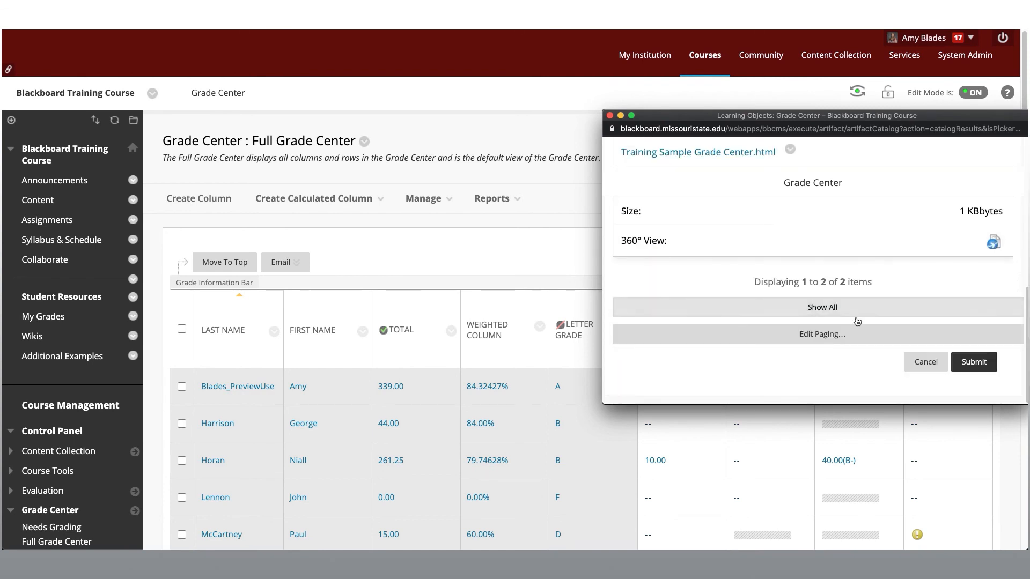
click(977, 361)
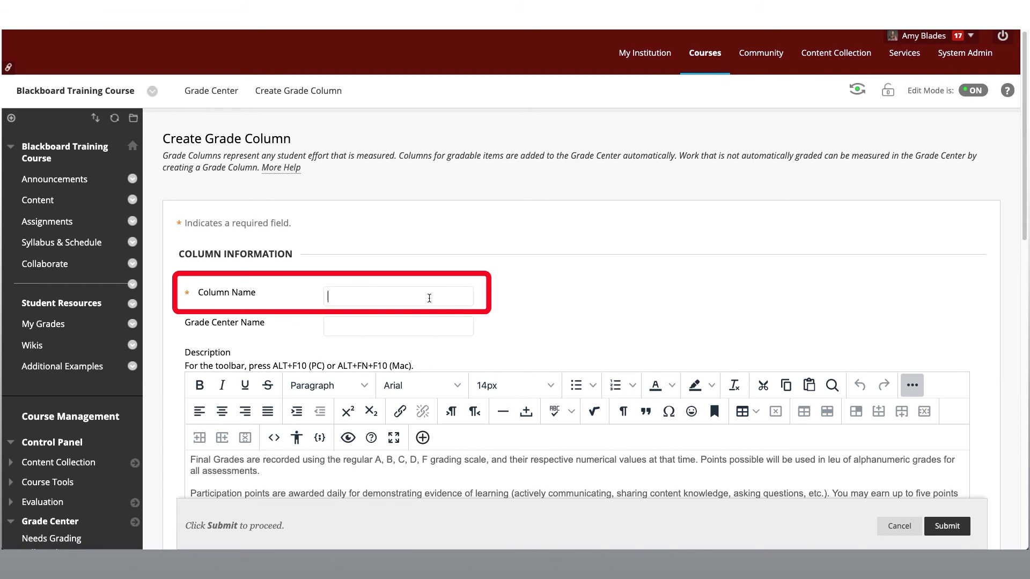
Step: Name the new grade column "Column 1" and review its prefilled description and display settings
text(Column 1)
scroll(510, 317, down, 3)
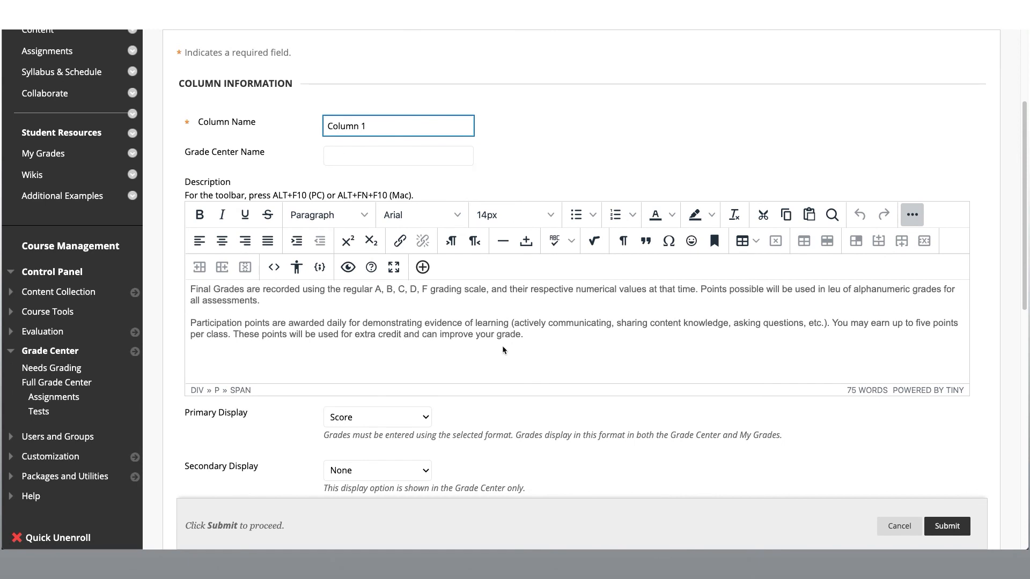
scroll(503, 350, down, 2)
scroll(503, 350, down, 1)
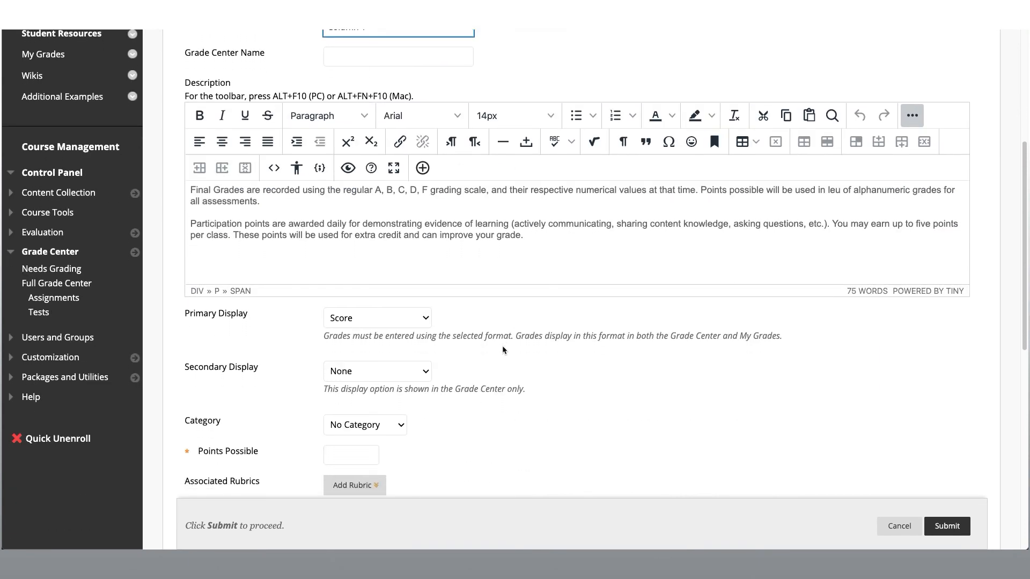
scroll(504, 350, down, 1)
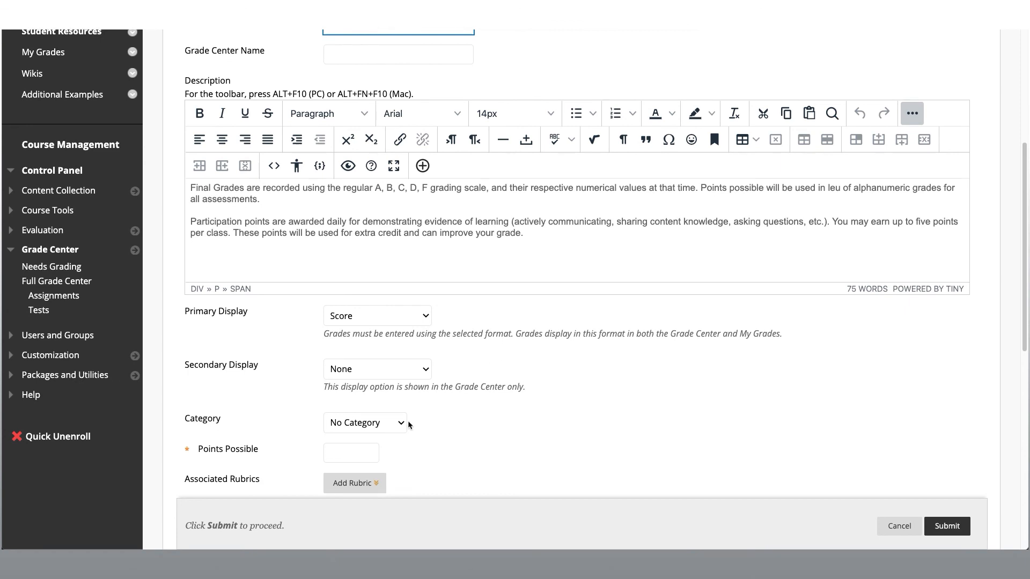
scroll(408, 424, down, 1)
Step: Set the grade column's points possible to 10 and submit the column
click(357, 448)
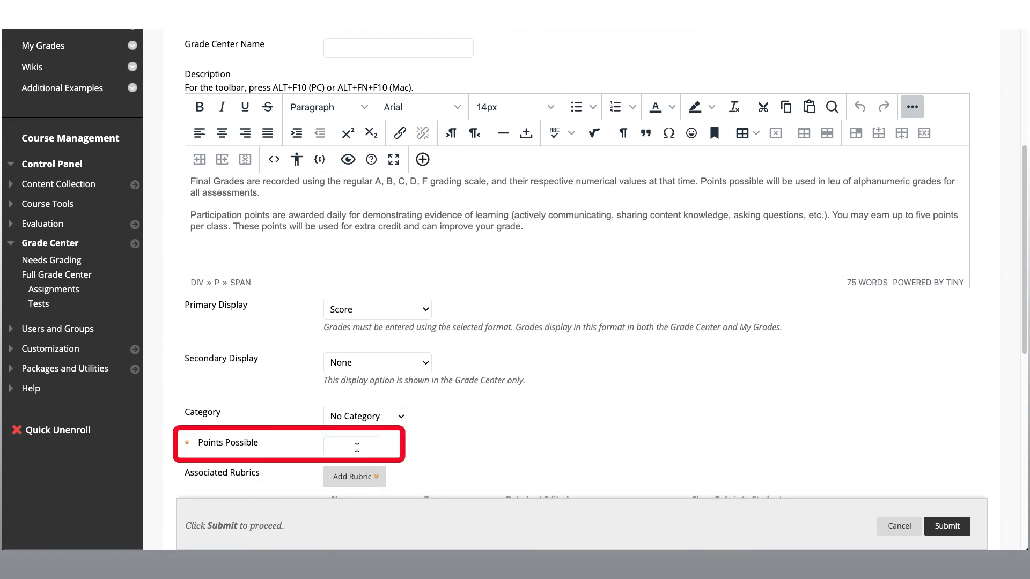
text(10)
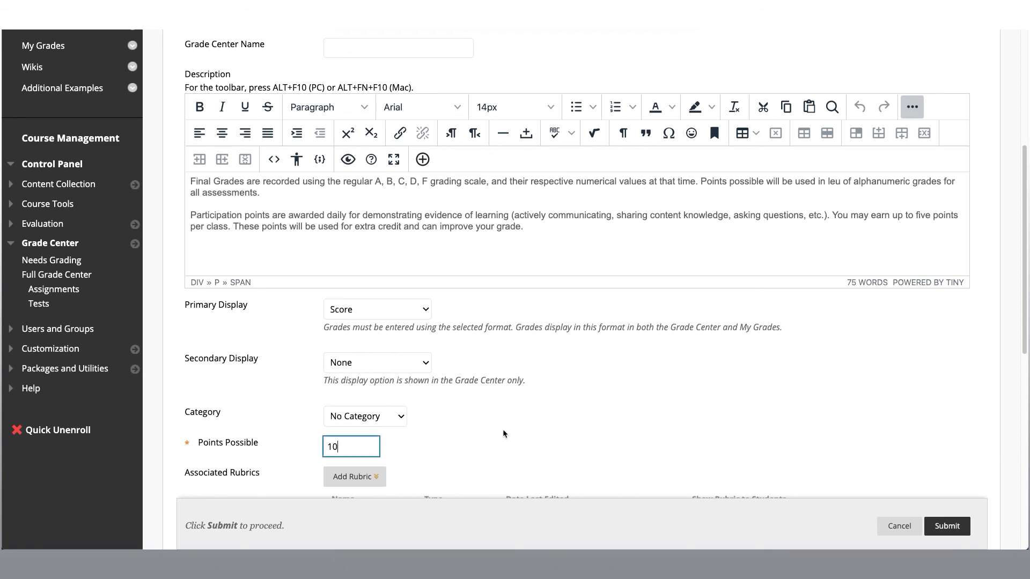
scroll(503, 429, down, 2)
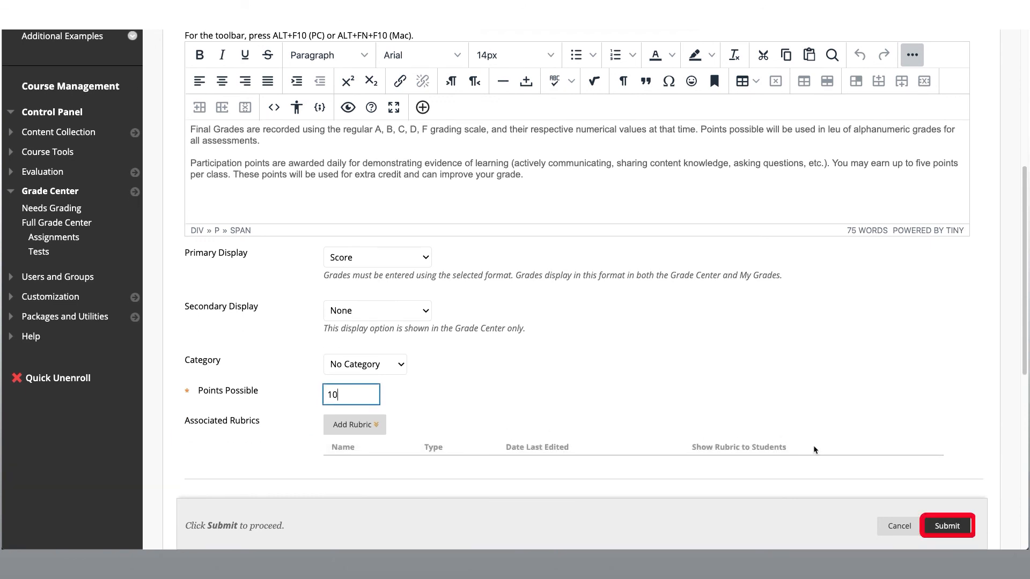
click(948, 526)
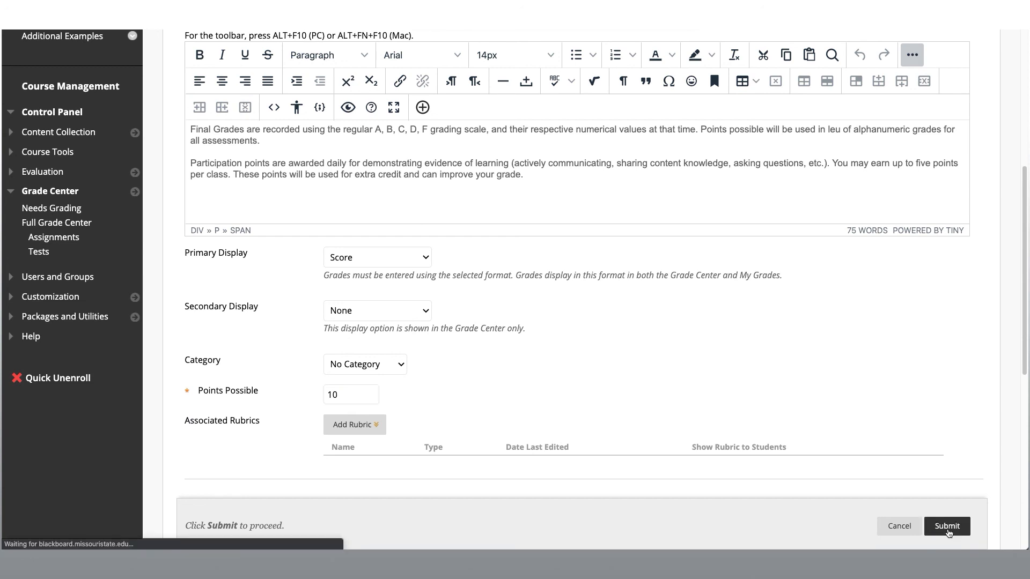